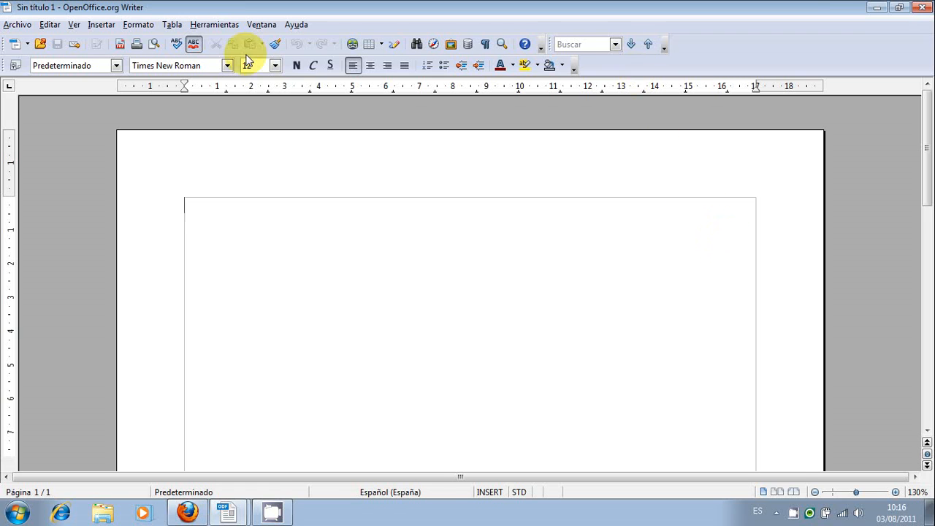
Start inserting a new table named Tabla1, with the border option enabled.
left_click(174, 27)
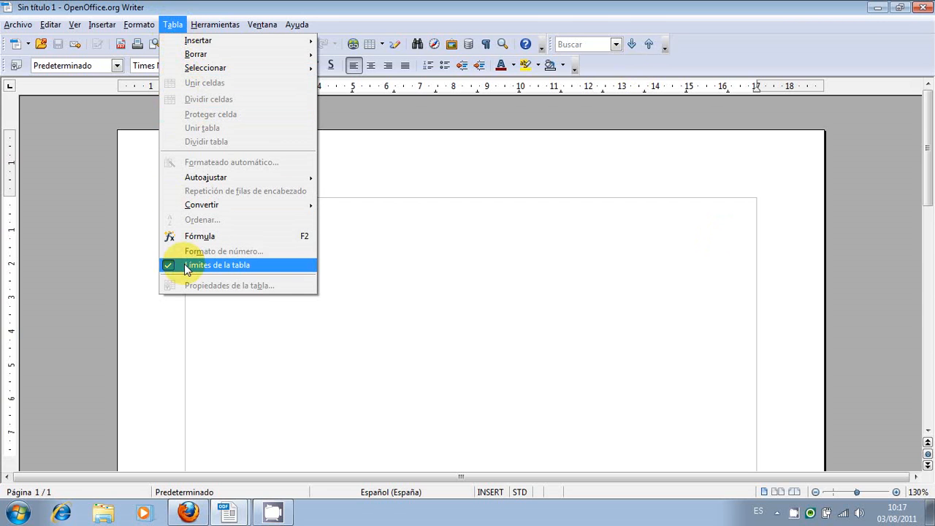
mouse_move(217, 44)
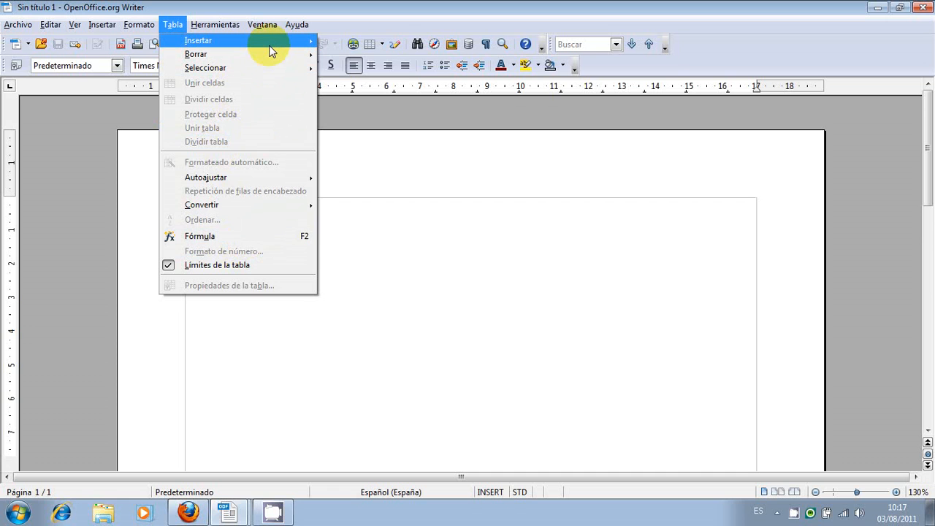
mouse_move(270, 48)
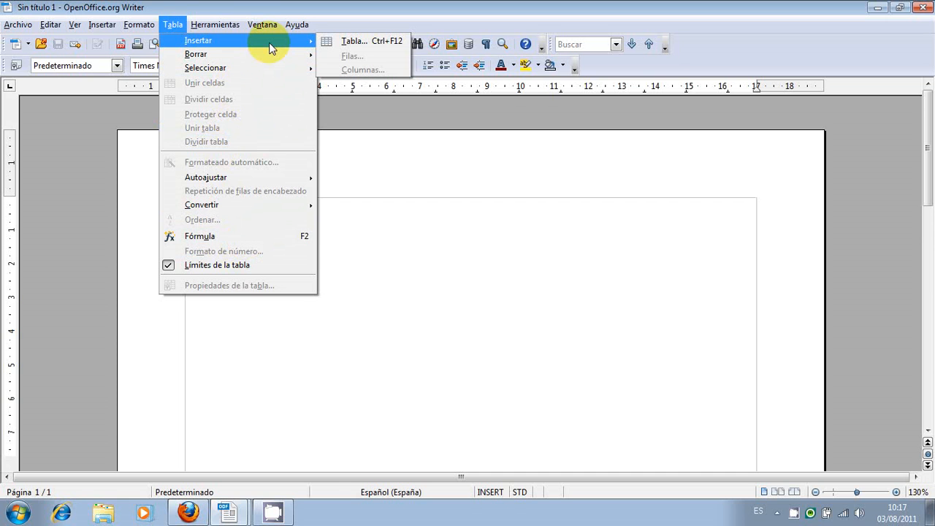
left_click(352, 43)
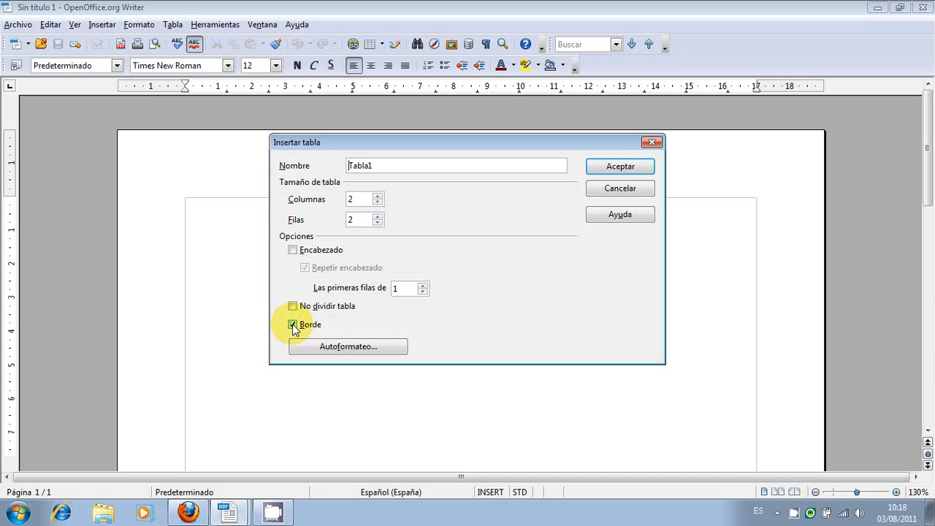
left_click(293, 325)
Preview the table AutoFormat styles from Predeterminado and 3D through Gris to Turquesa, and leave without applying one.
left_click(367, 349)
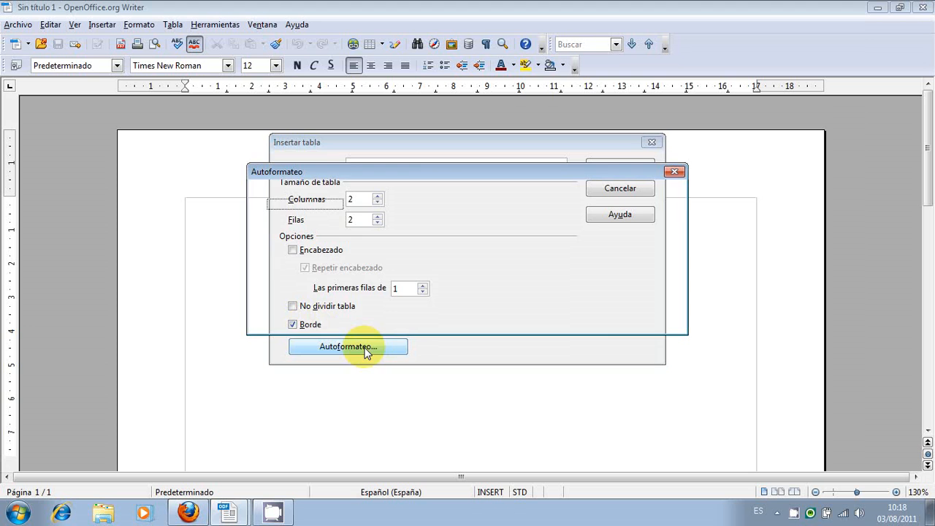
left_click(289, 217)
left_click(289, 225)
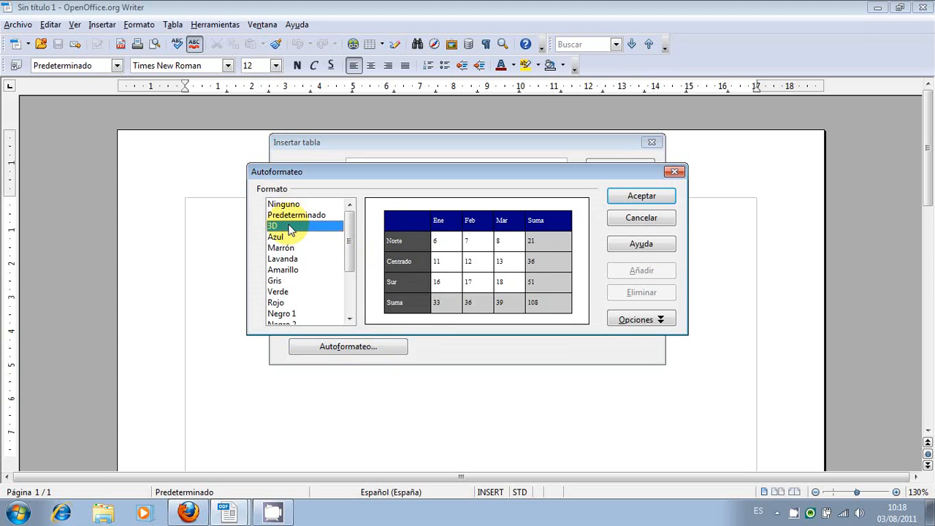
left_click(288, 233)
left_click(286, 250)
left_click(284, 268)
left_click(284, 282)
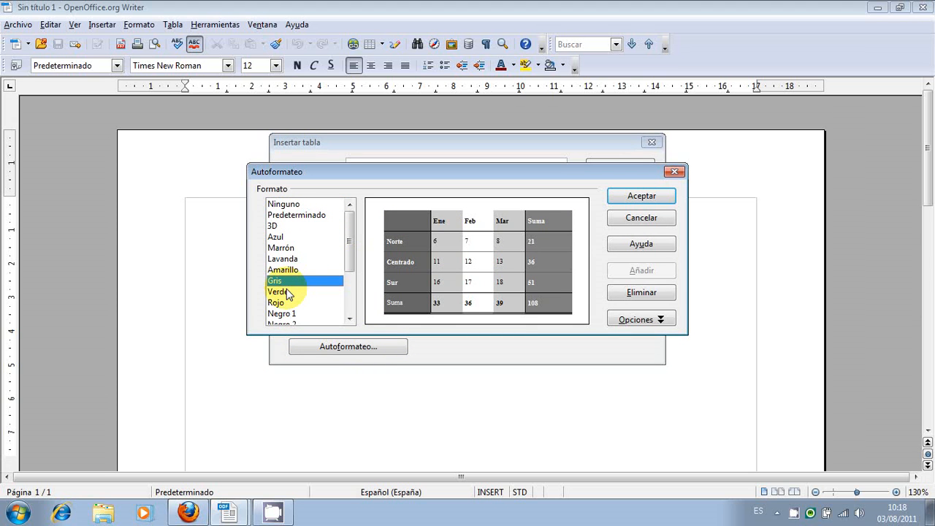
left_click_drag(349, 241, 351, 292)
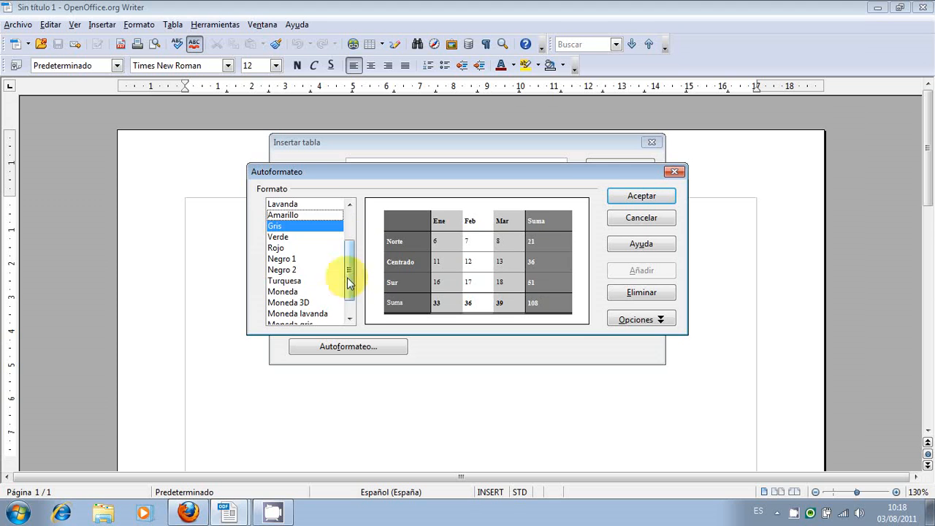
left_click(285, 267)
left_click(281, 247)
left_click(282, 269)
left_click(285, 281)
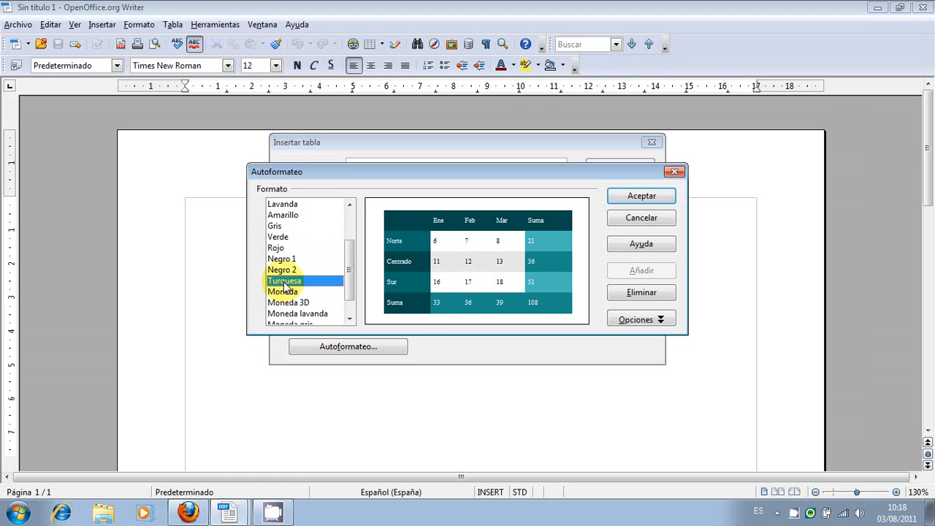
left_click(646, 219)
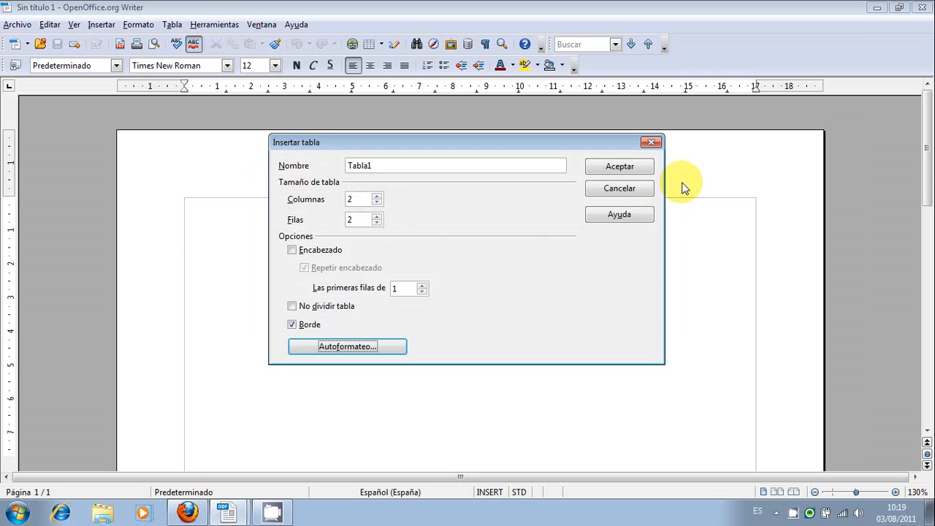
Create the bordered table with 2 columns and 2 rows, and insert 5 rows after its first row.
left_click(633, 170)
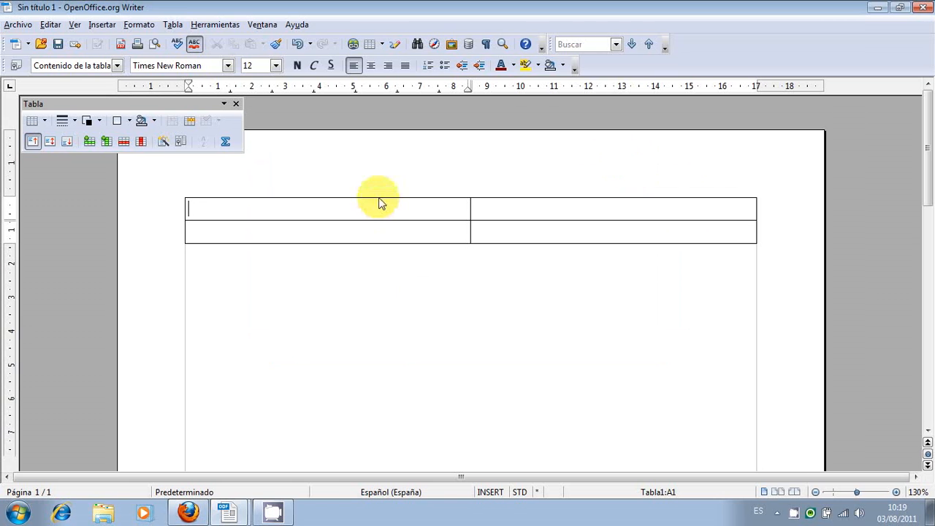
left_click(170, 27)
mouse_move(187, 41)
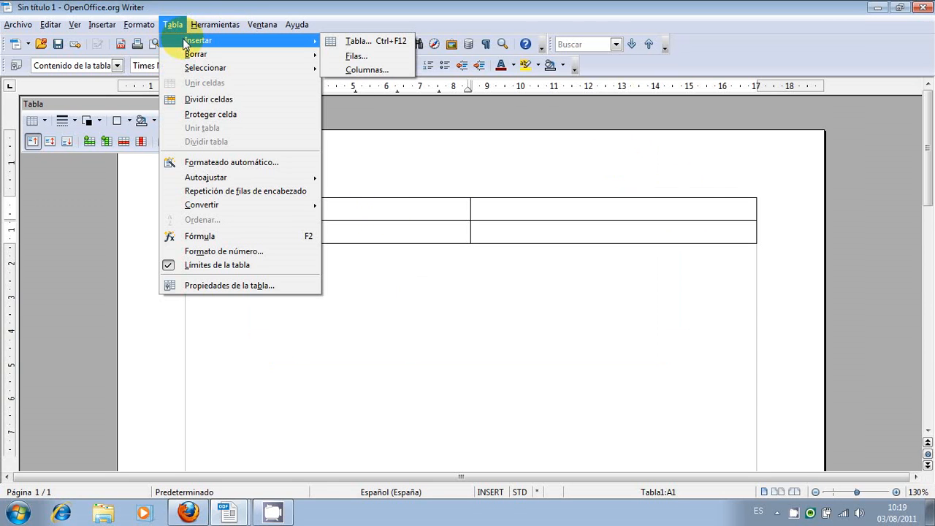
left_click(354, 57)
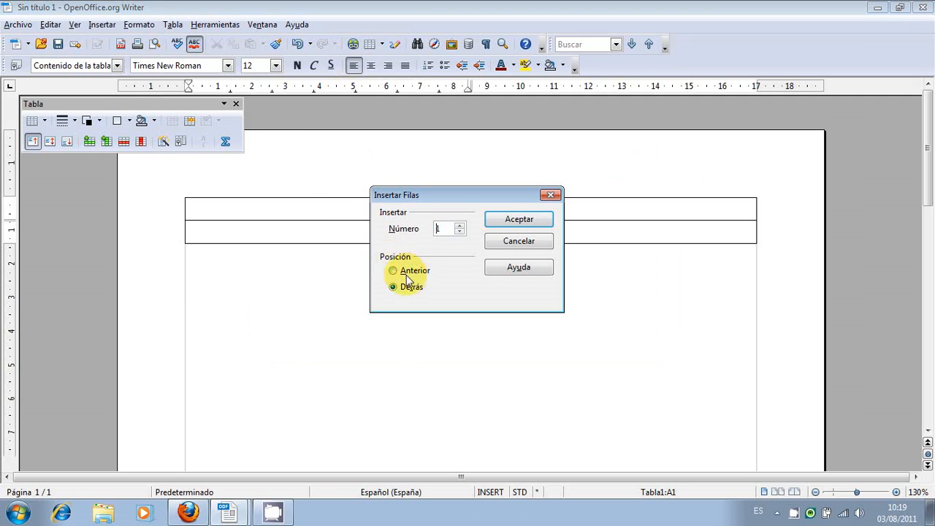
left_click(460, 226)
left_click(460, 226)
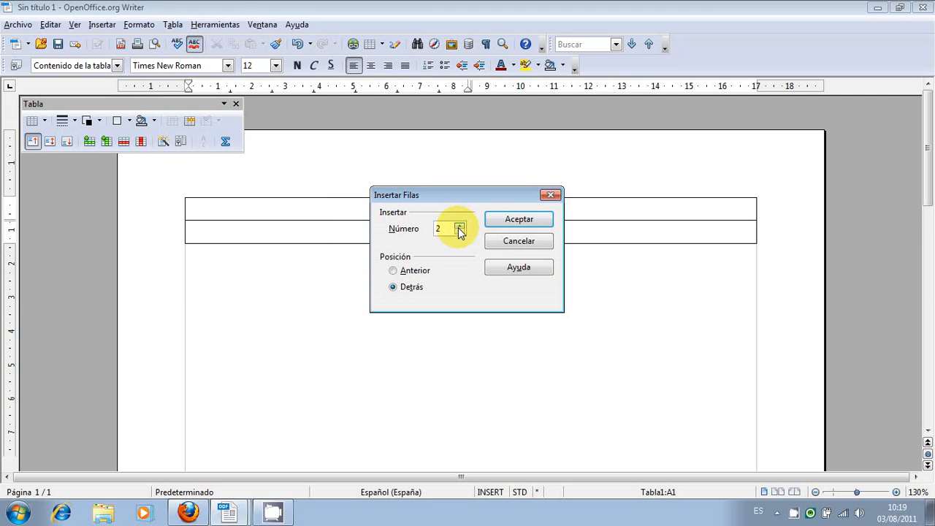
left_click(459, 227)
left_click(460, 227)
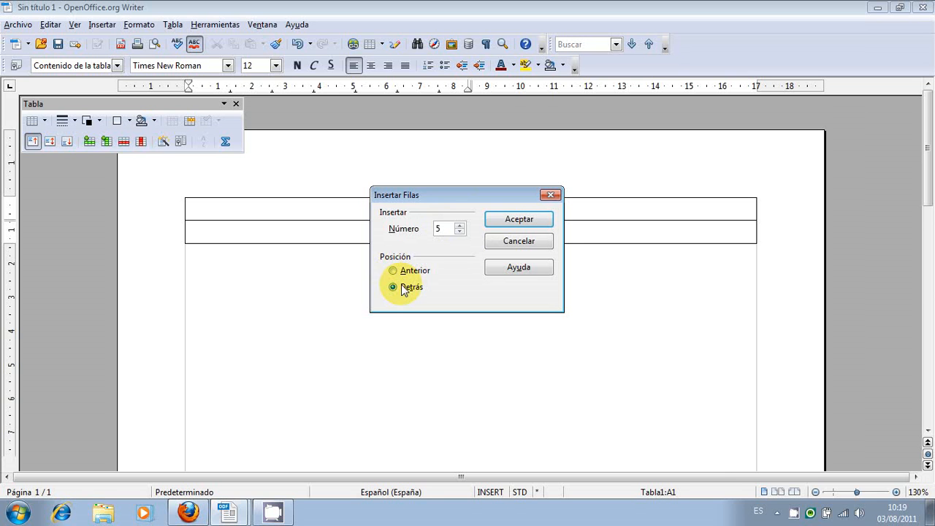
left_click(520, 220)
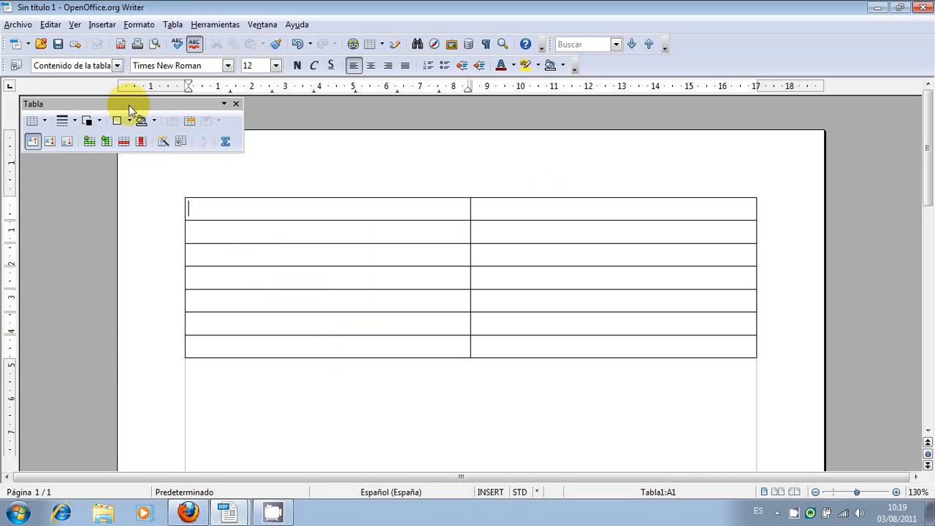
Insert one column after the table's first column, and delete the first column.
left_click_drag(128, 104, 140, 112)
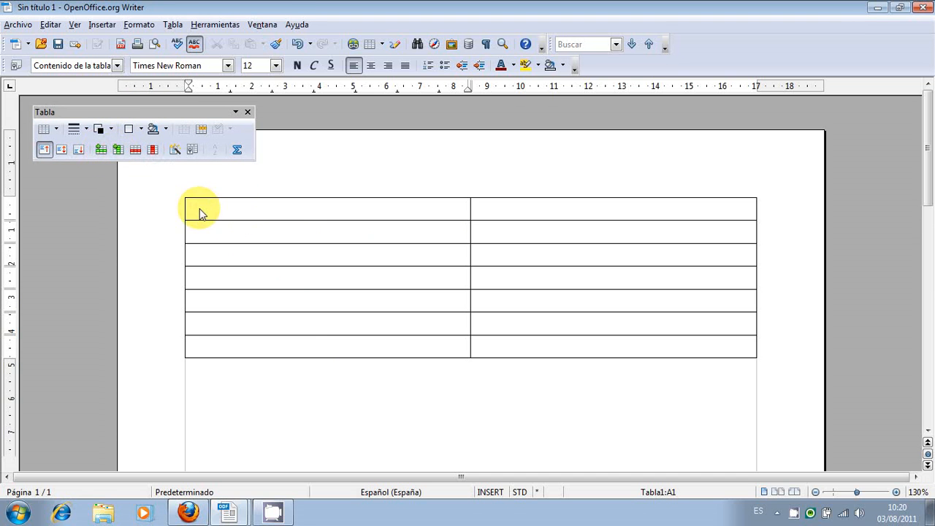
left_click(117, 150)
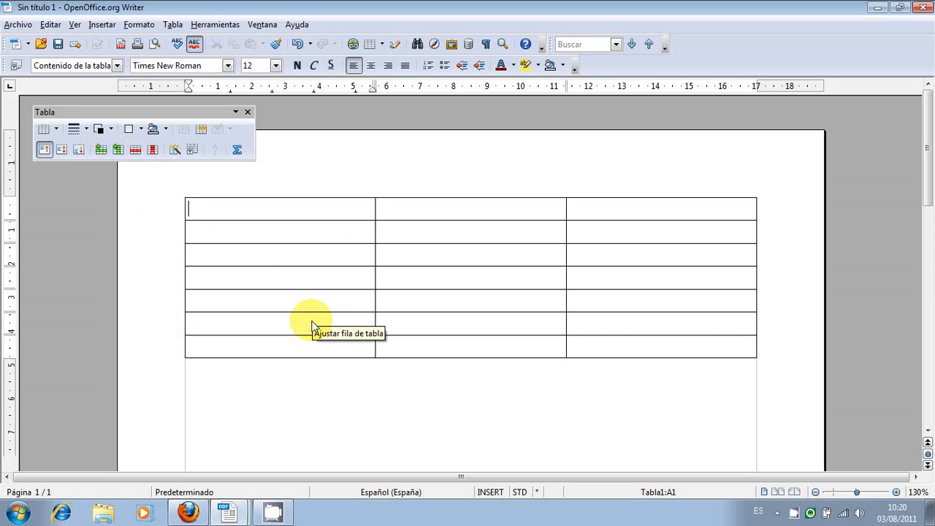
left_click(182, 326)
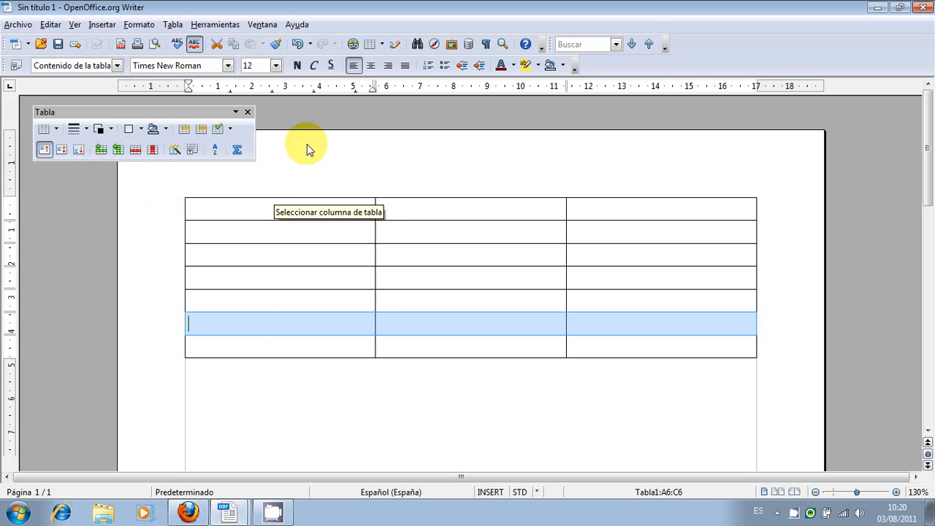
left_click(306, 197)
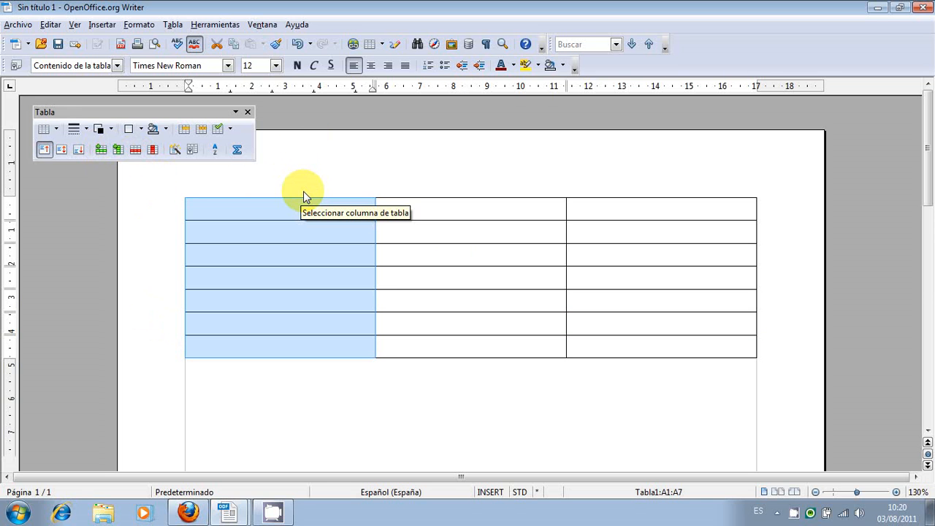
left_click(153, 151)
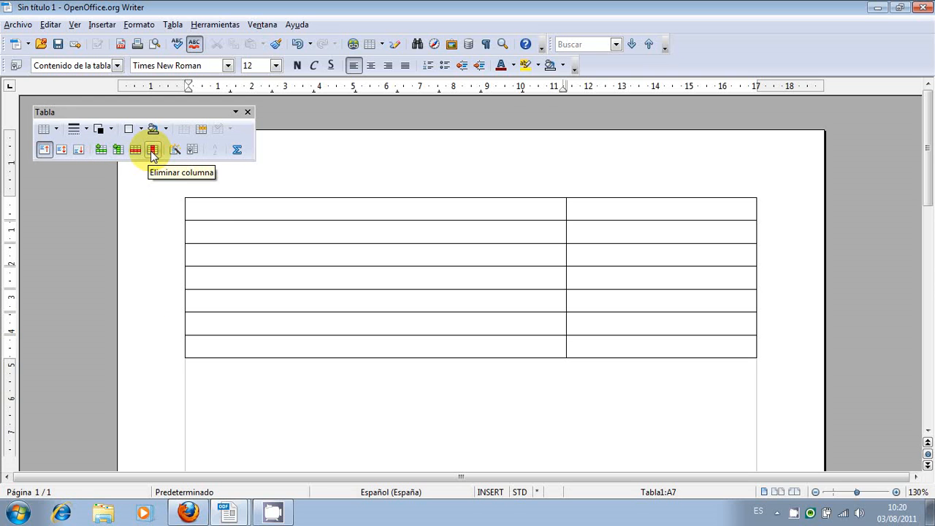
Move the cursor forward cell by cell from the first cell to the second column of the sixth row.
left_click(209, 209)
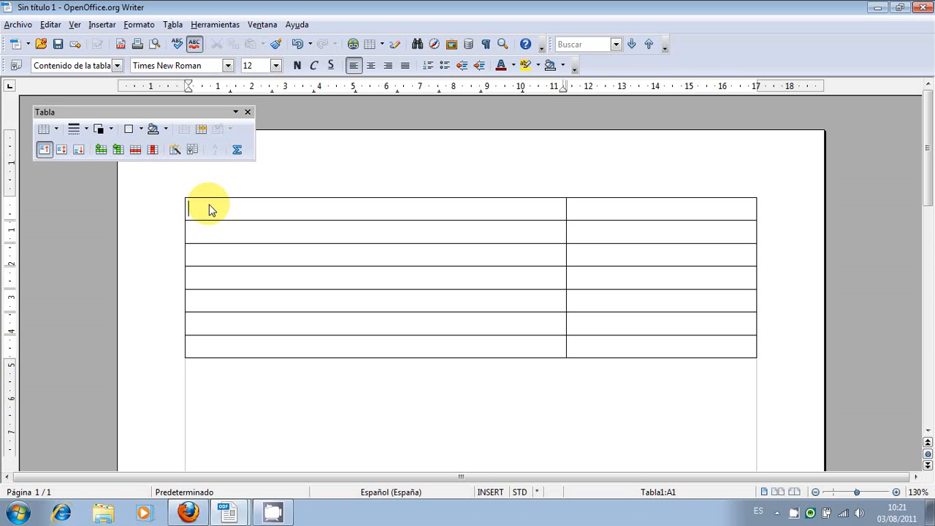
key("Tab")
key("Tab")
key("Tab")
key("Tab")
key("Tab")
key("Tab")
key("Tab")
key("Tab")
key("Tab")
key("Tab")
key("Tab")
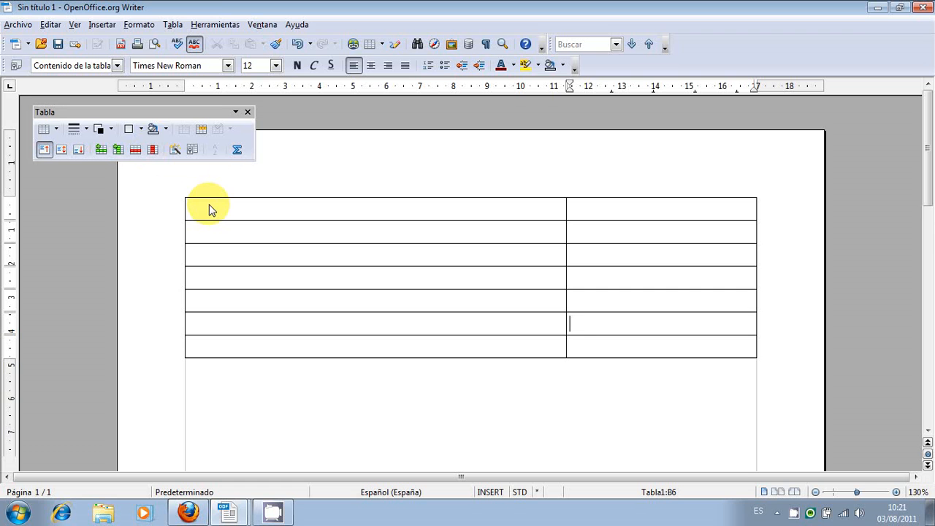
Move the cursor backward through the cells from the fourth row to the second, and return it to the first cell.
left_click(594, 260)
left_click(536, 280)
key("shift+Tab")
key("shift+Tab")
key("shift+Tab")
key("shift+Tab")
key("shift+Tab")
key("shift+Tab")
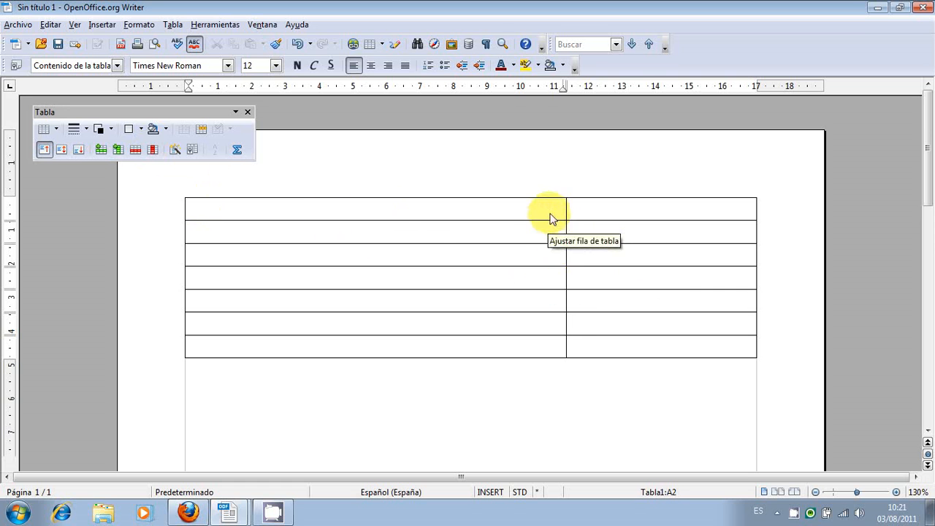
left_click(578, 285)
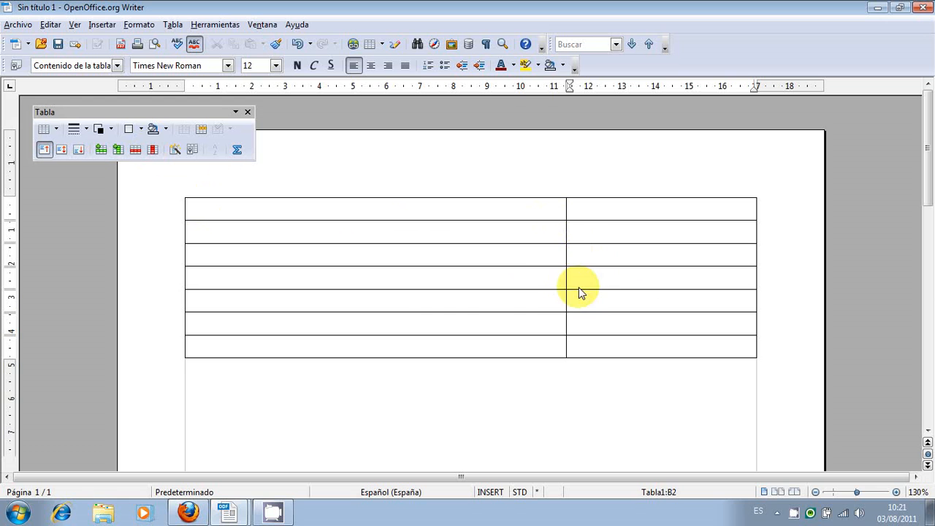
left_click(508, 288)
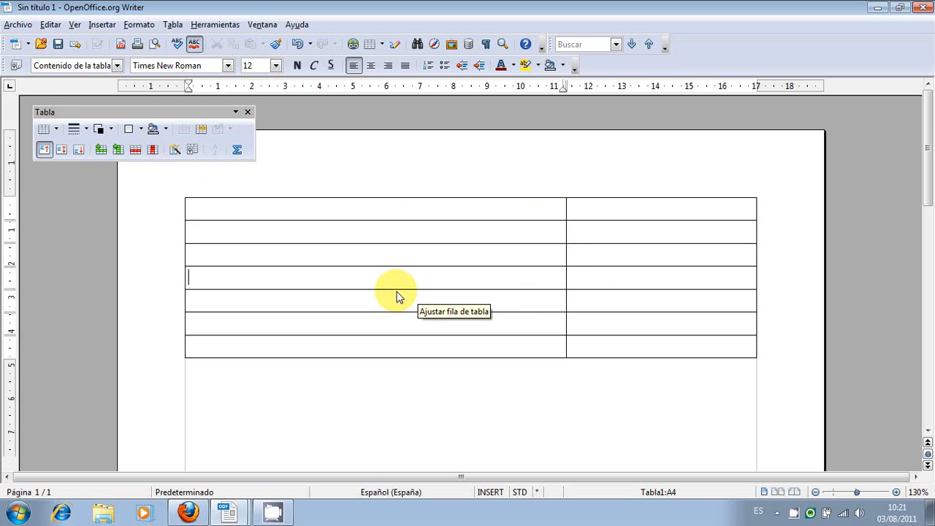
left_click(227, 207)
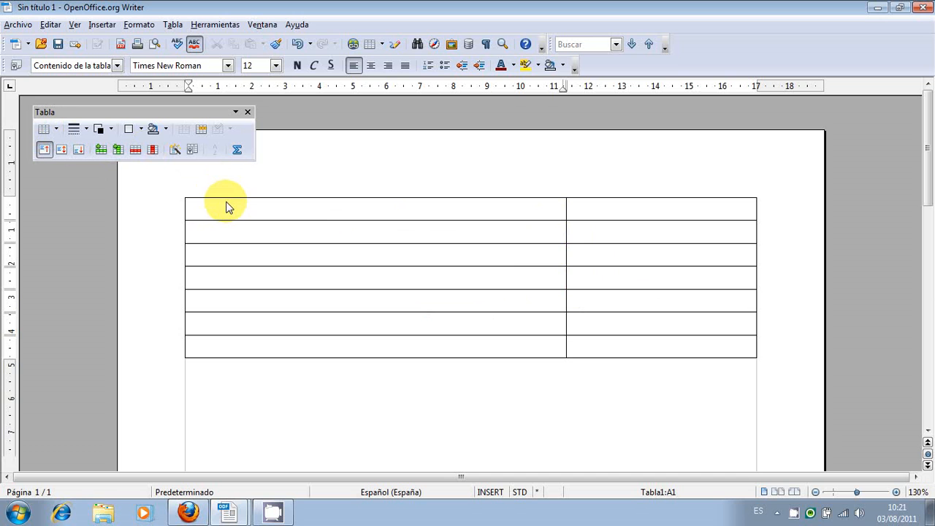
Split every cell of the table's first column vertically into 3.
left_click(268, 198)
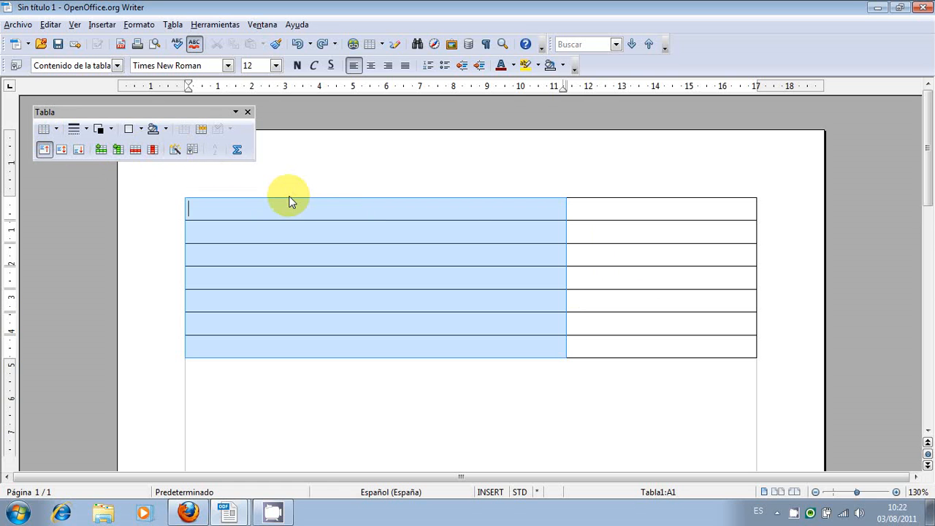
left_click(200, 131)
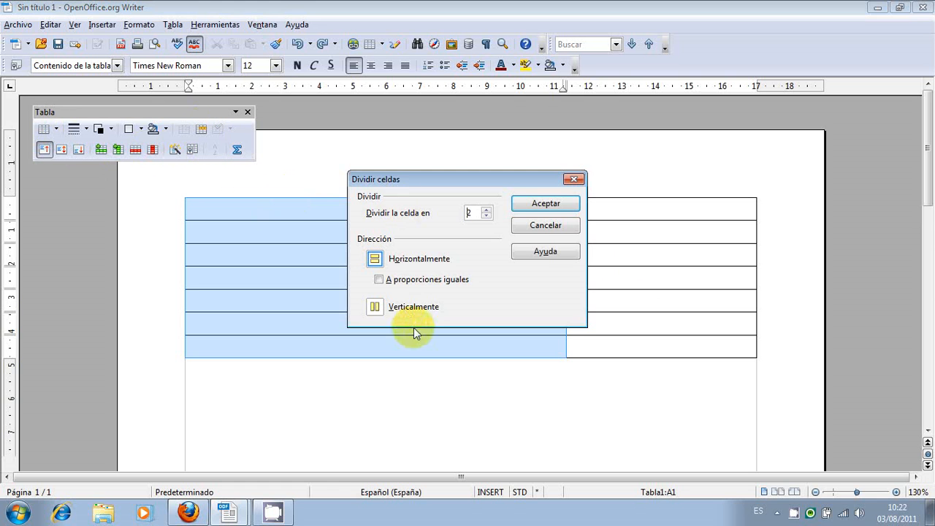
left_click(380, 309)
left_click(375, 260)
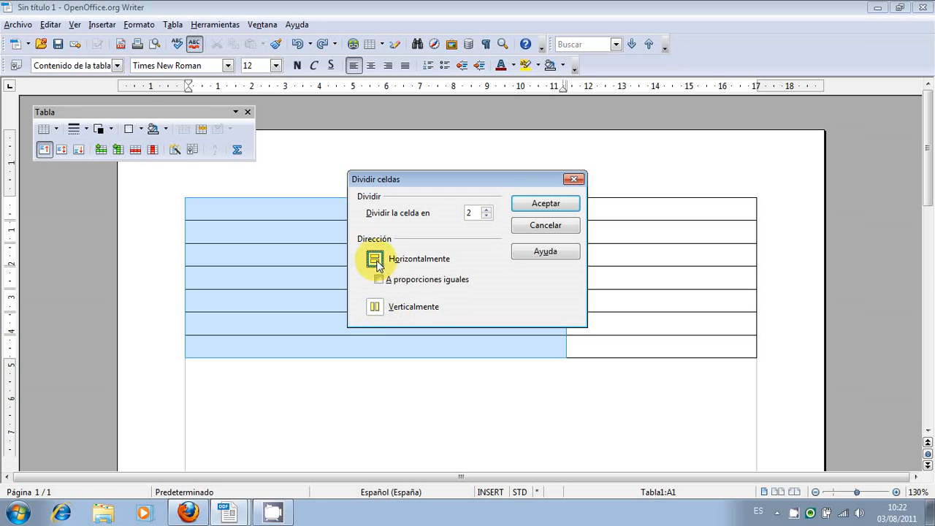
left_click(374, 308)
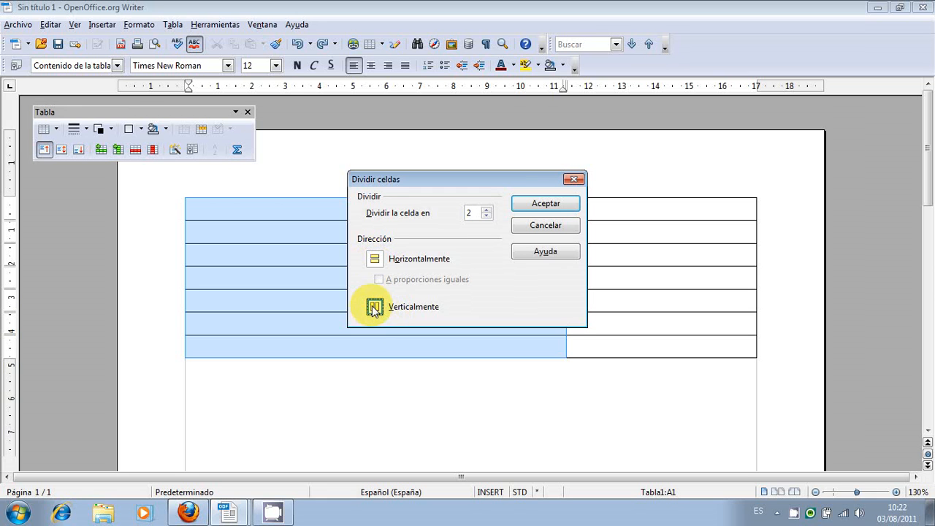
left_click(485, 209)
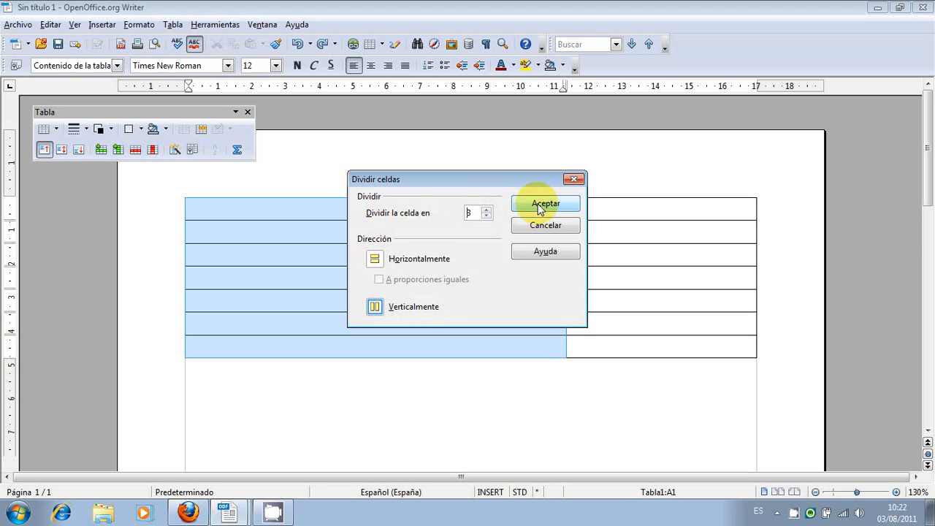
left_click_drag(514, 177, 723, 186)
left_click(586, 317)
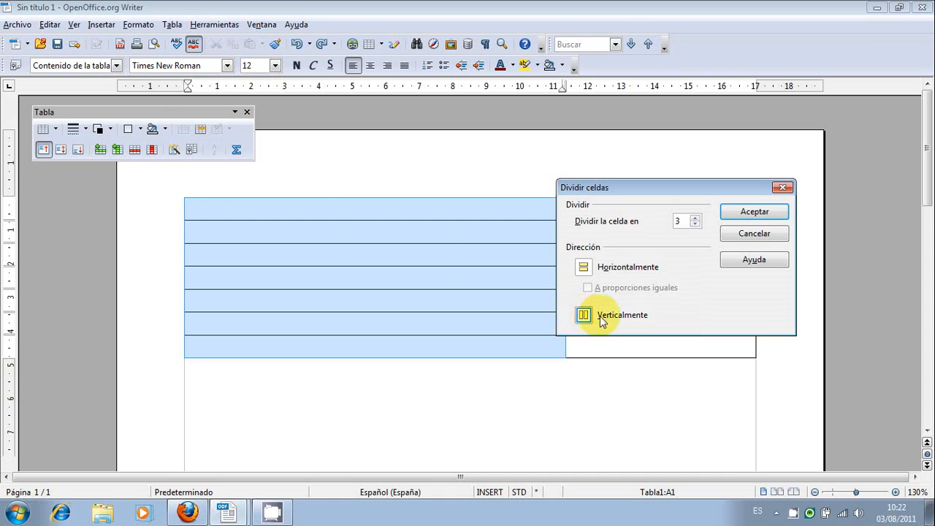
left_click(746, 213)
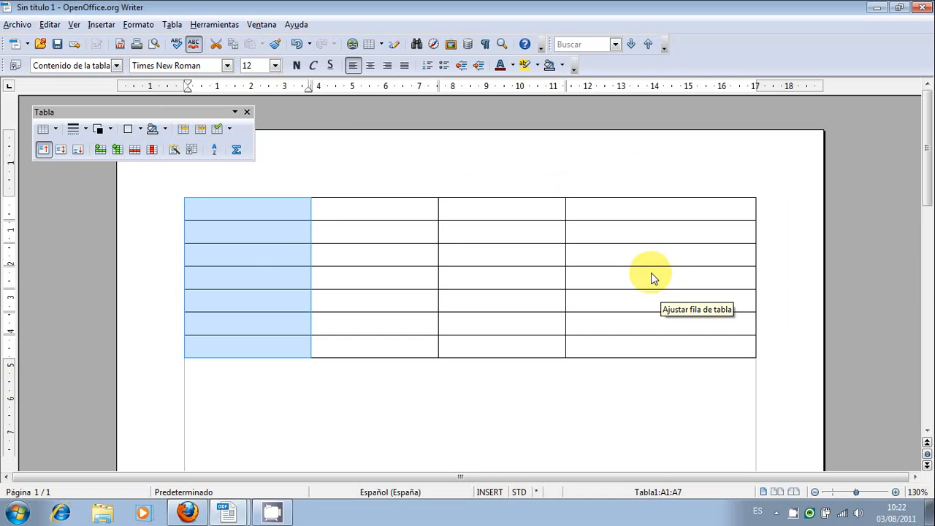
Move the cursor forward cell by cell from the table's first cell to the first cell of the third row.
left_click(280, 215)
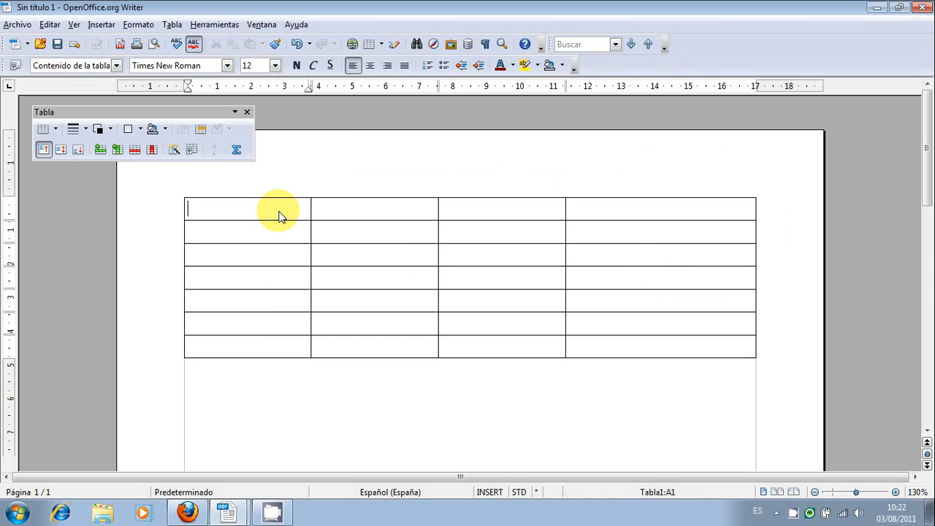
key("Tab")
key("Tab")
key("Tab")
key("Tab")
key("Tab")
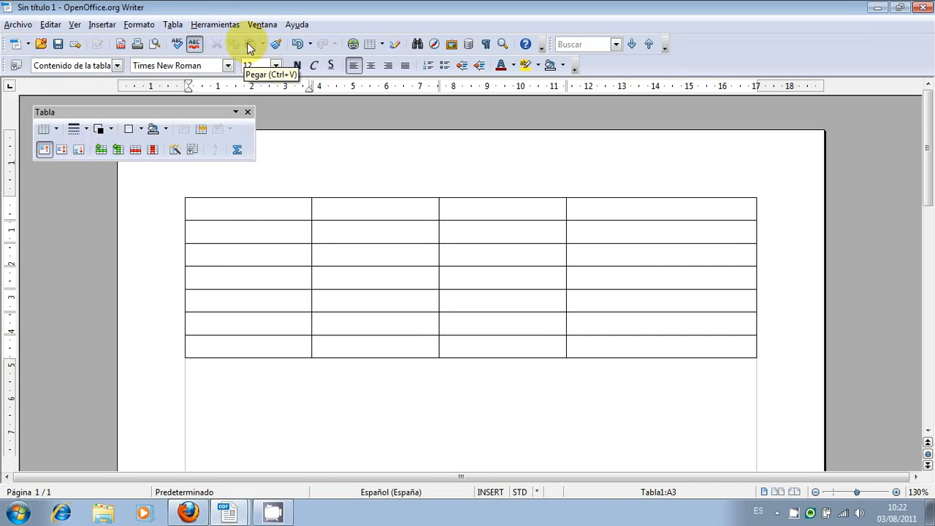
left_click(172, 25)
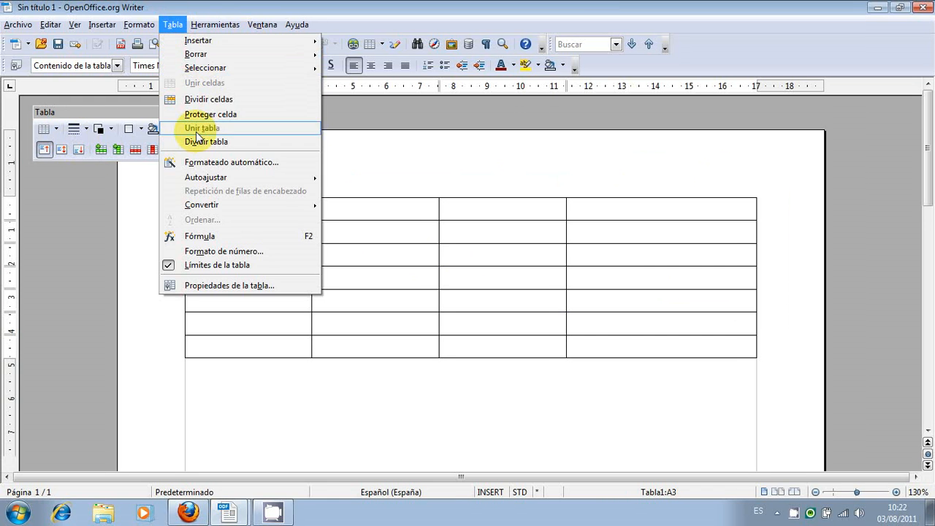
left_click(135, 212)
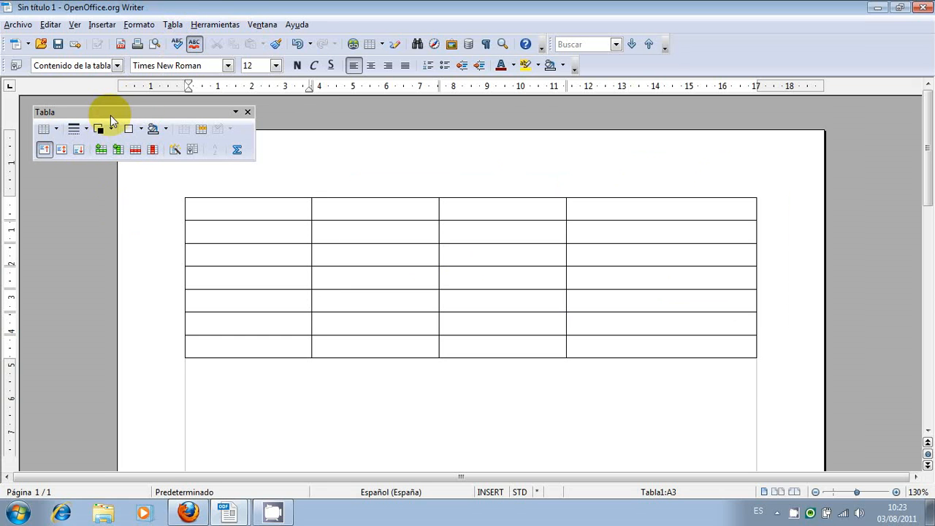
left_click(206, 390)
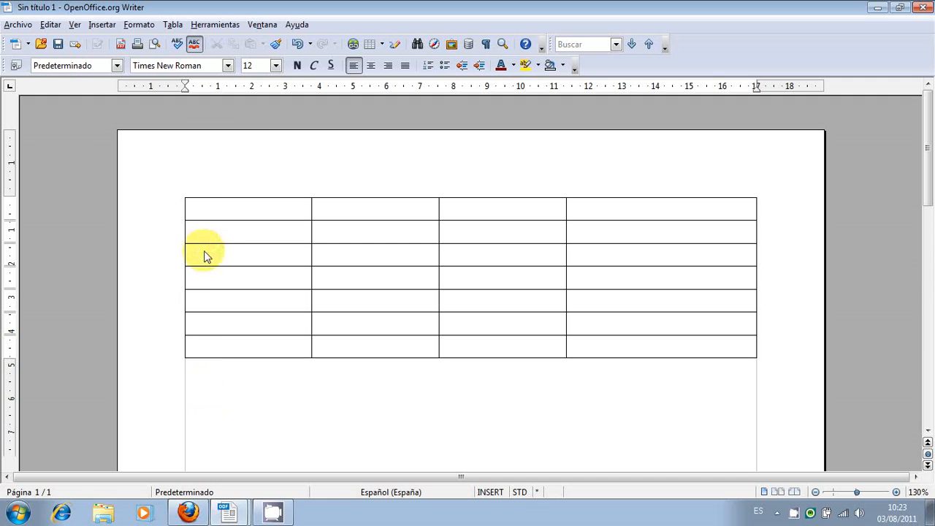
Enter the title HORARIO 2011-12 in the first cell of the table.
left_click(199, 212)
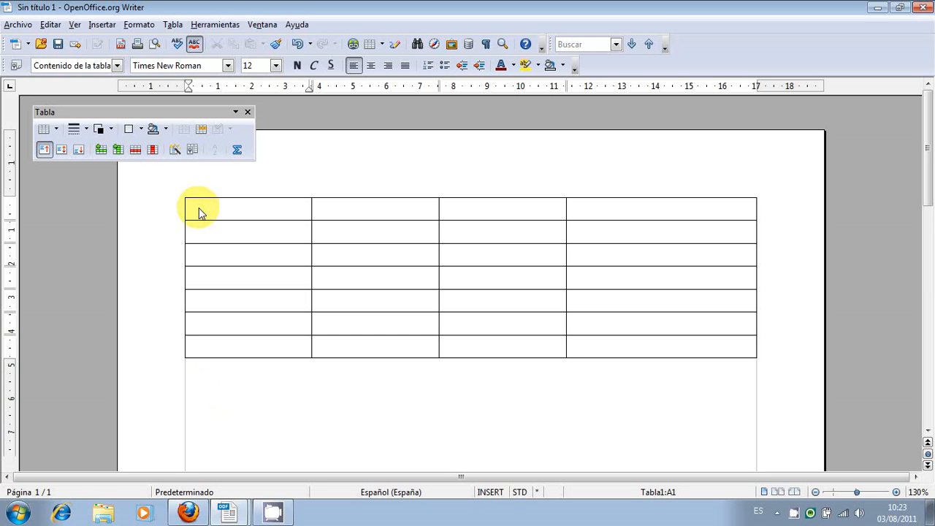
type("HOR")
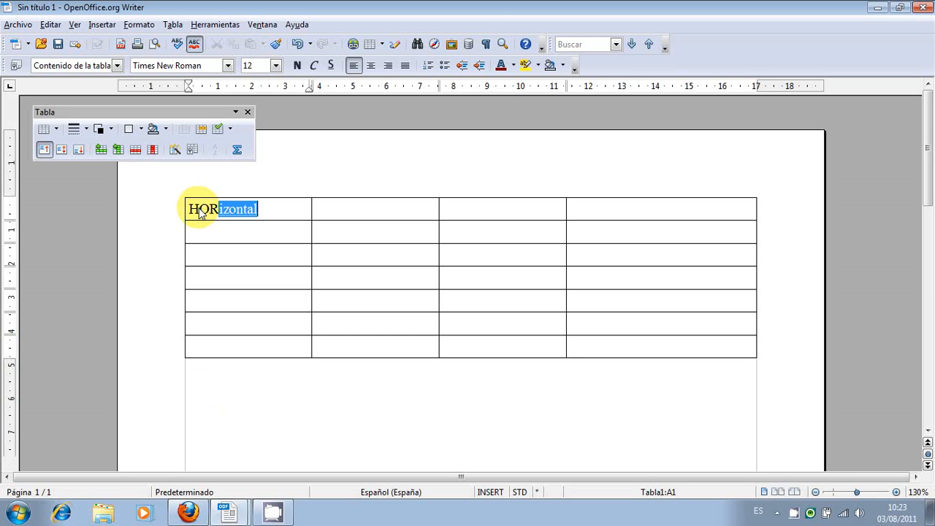
type("ARIO 20")
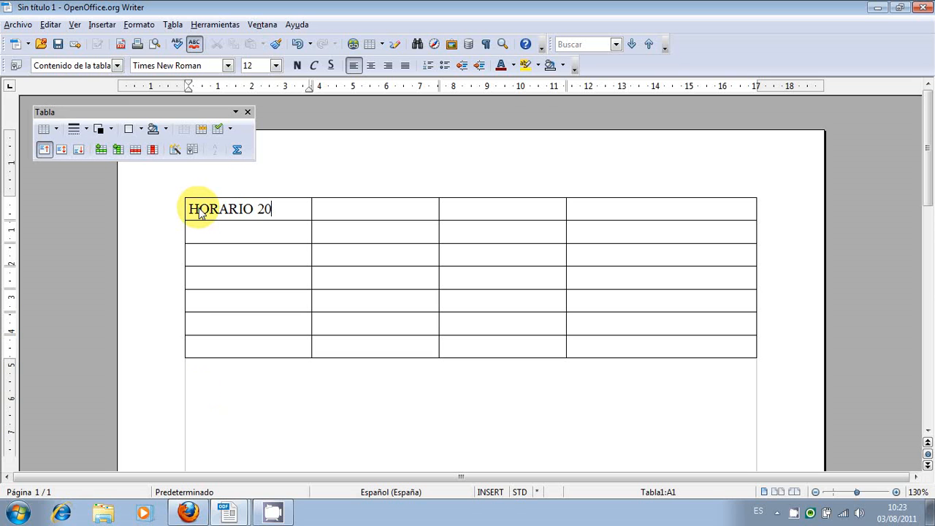
type("11-12")
Fill the second row's cells with the weekday headings LUNES, MARTES, MIERCOLES and JUEVES.
key("Down")
type("LUNES ")
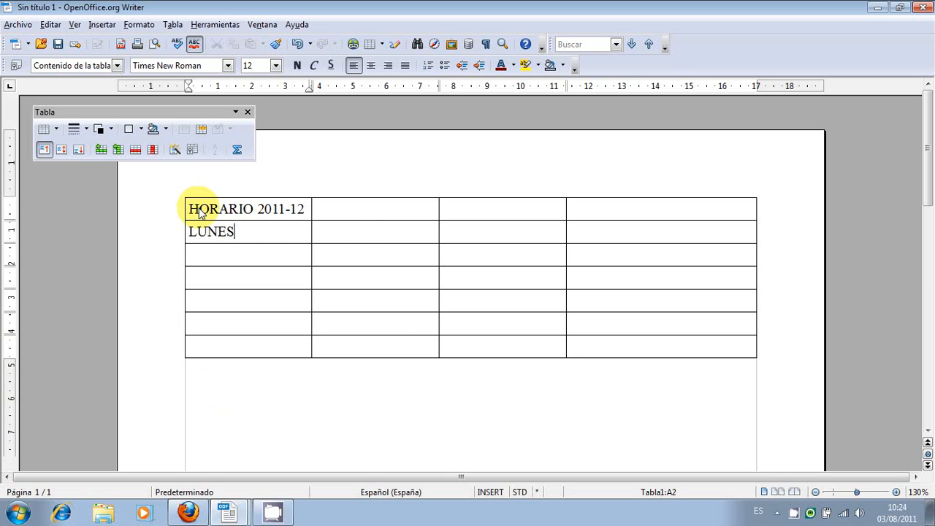
type("MARTES")
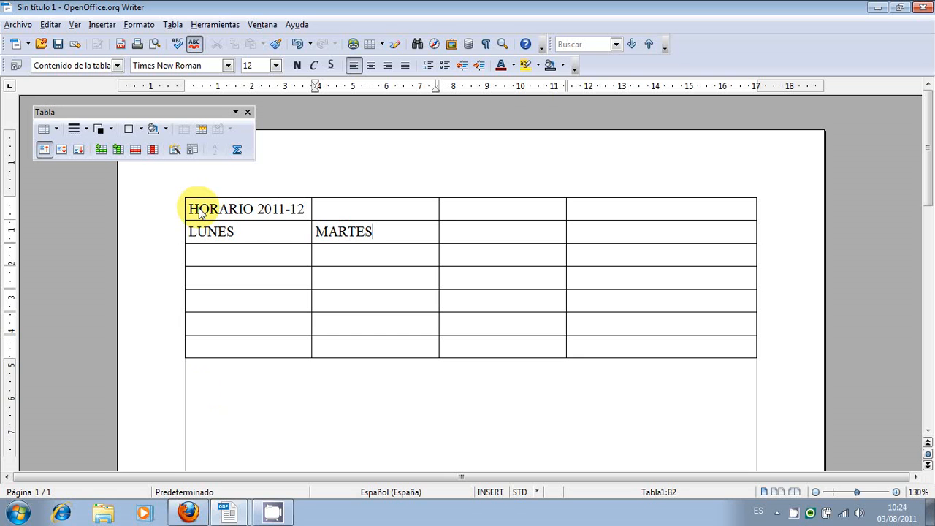
key("Tab")
type("MIERCOLES")
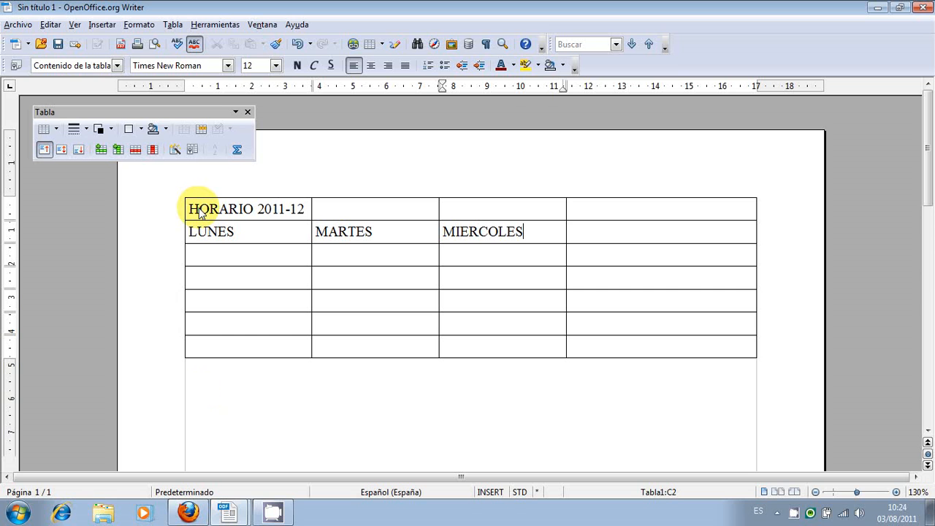
key("Tab")
type("JUEVES")
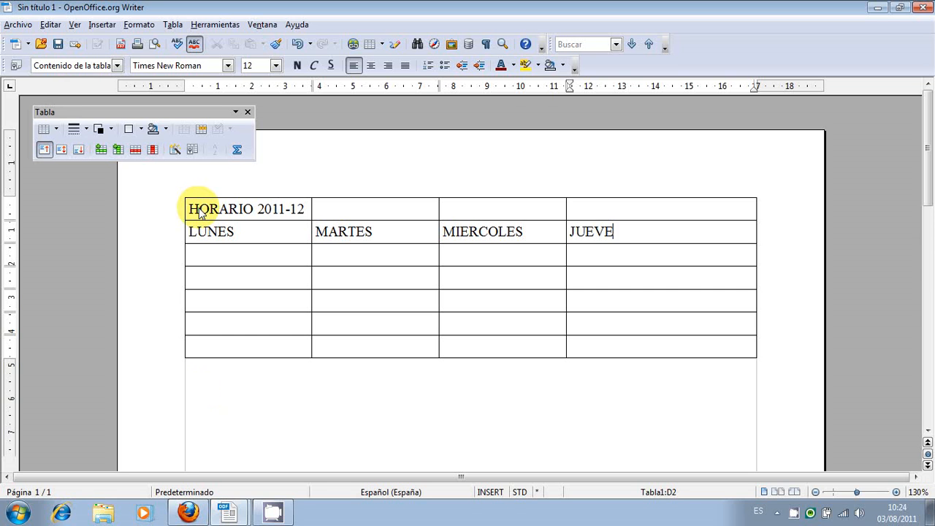
Insert a column after the JUEVES column and enter VIERNES as its heading in the second row.
left_click(661, 214)
left_click(118, 149)
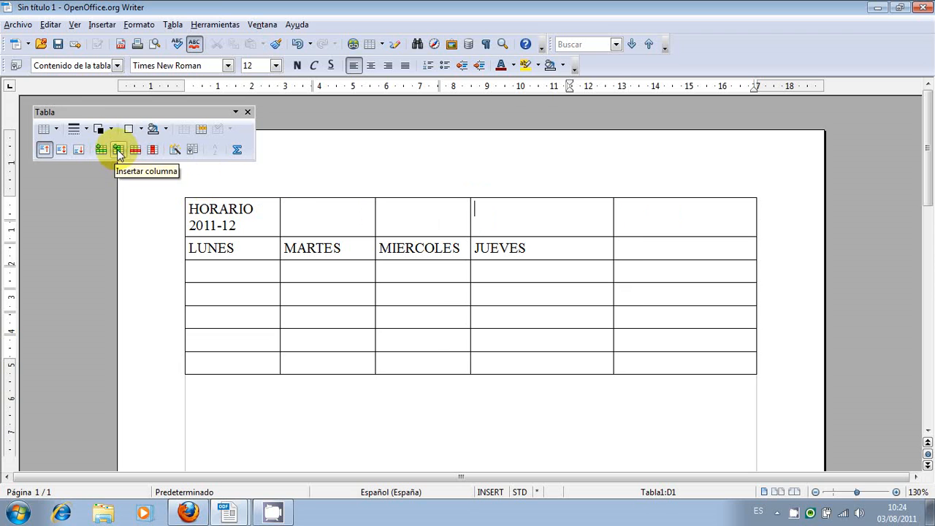
left_click(623, 260)
type("VIERNES")
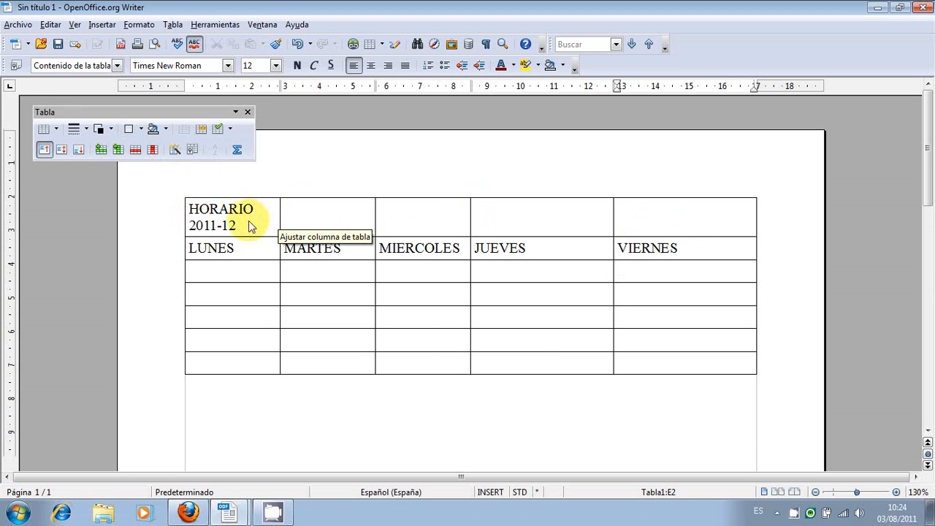
Merge all cells of the first row into a single title cell.
left_click(183, 216)
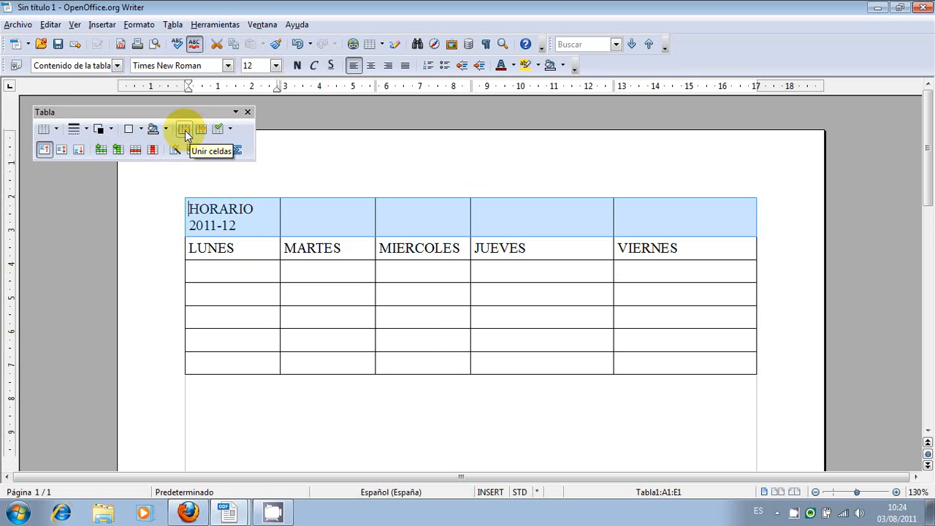
left_click(172, 24)
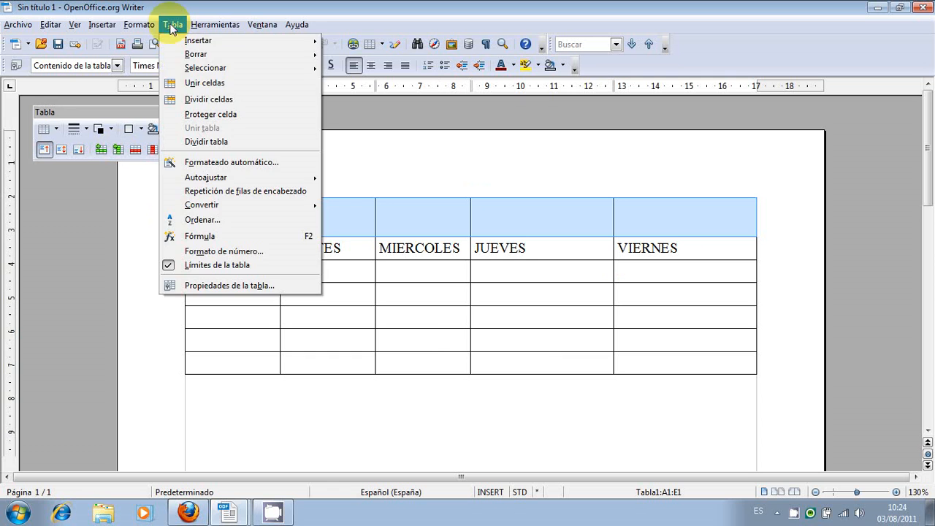
left_click(209, 87)
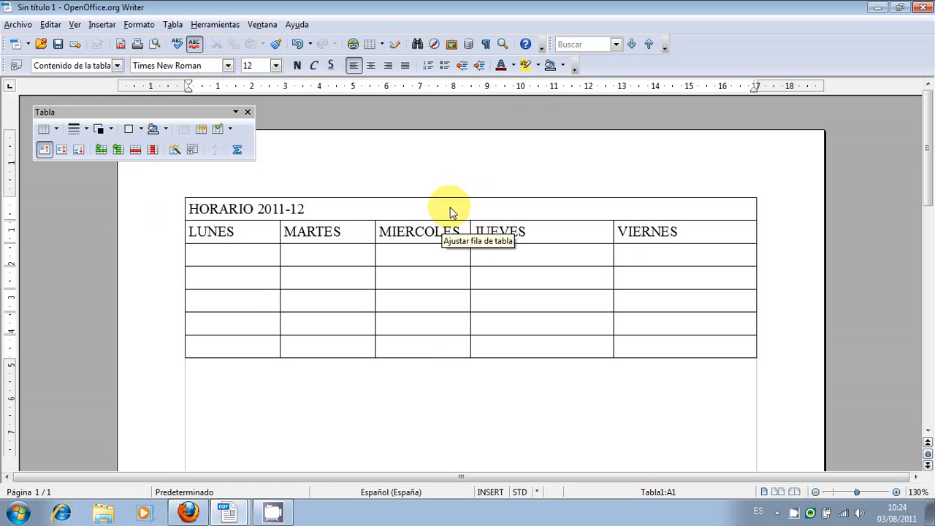
Center the text of the title row and of the weekday heading row.
left_click(184, 210)
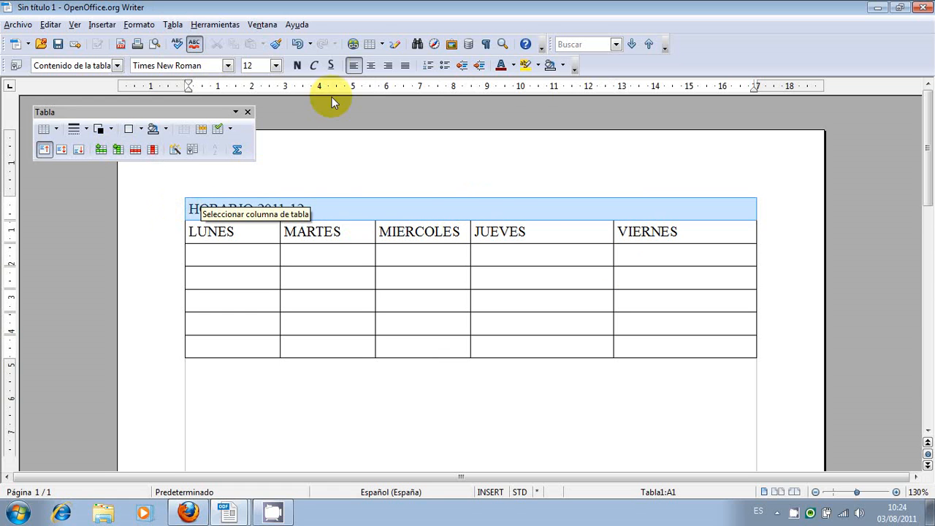
left_click(372, 66)
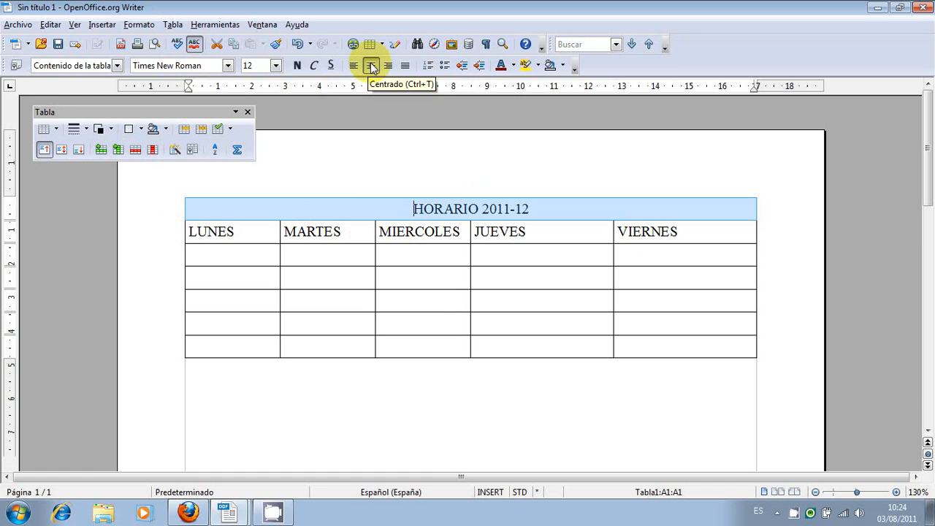
left_click(180, 231)
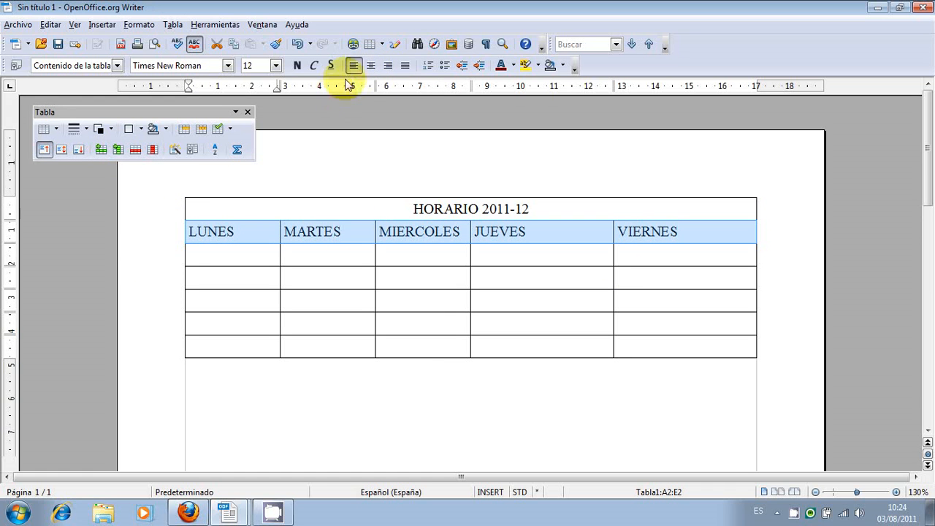
left_click(371, 66)
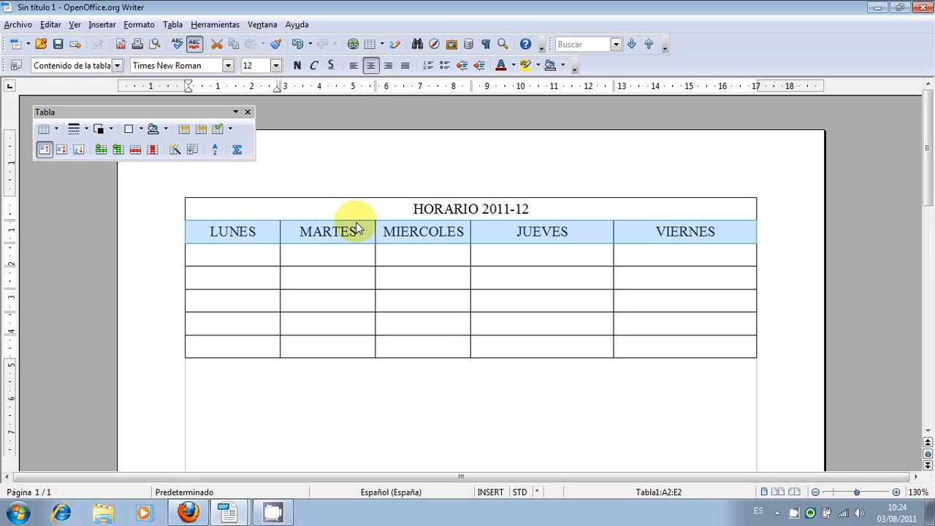
Enter MATE in each of the first two cells below LUNES.
left_click(215, 261)
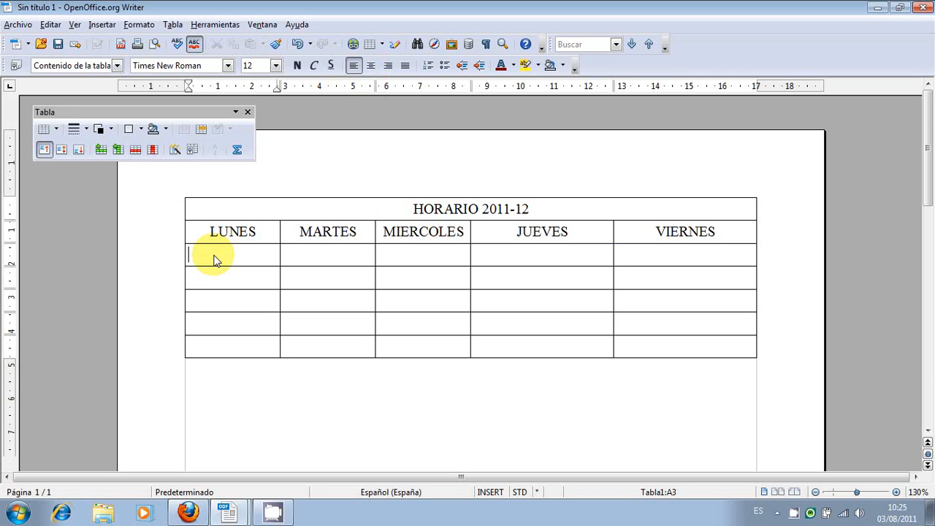
type("MATE")
key("Down")
type("MATE")
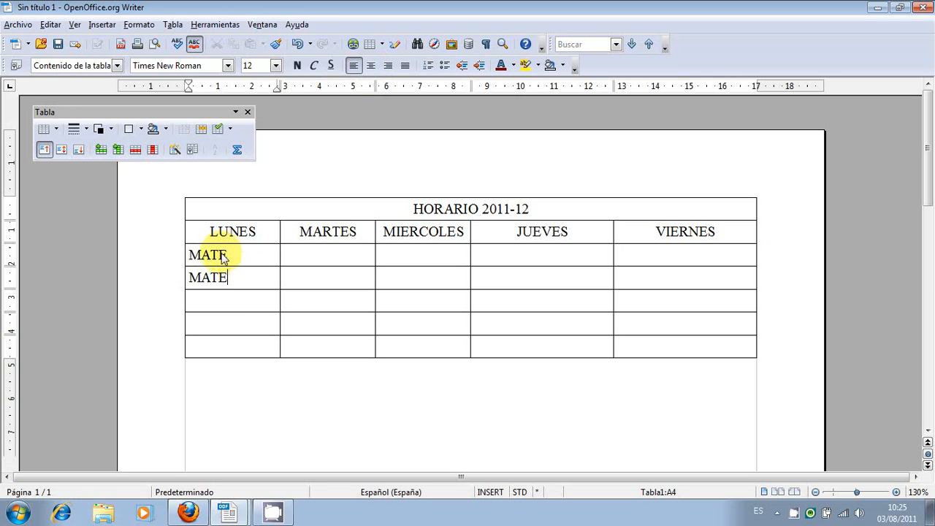
Delete the second MATE and merge the first two cells below LUNES into one, then move to the next cell.
left_click(235, 282)
left_click_drag(235, 281, 214, 275)
key("Delete")
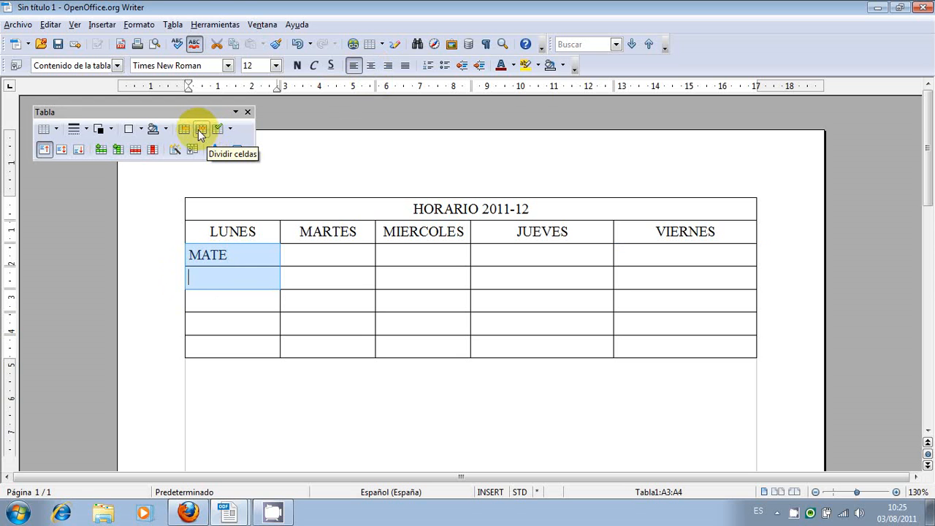
left_click(184, 130)
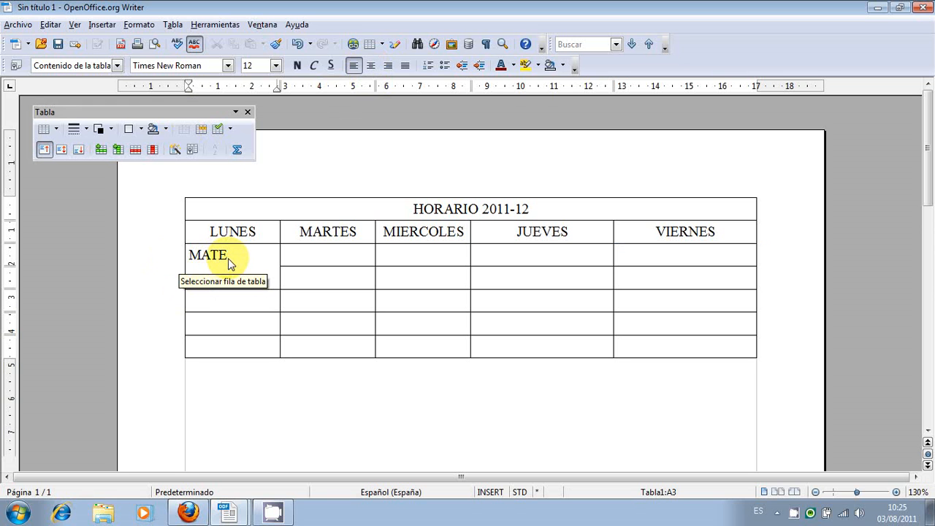
key("Tab")
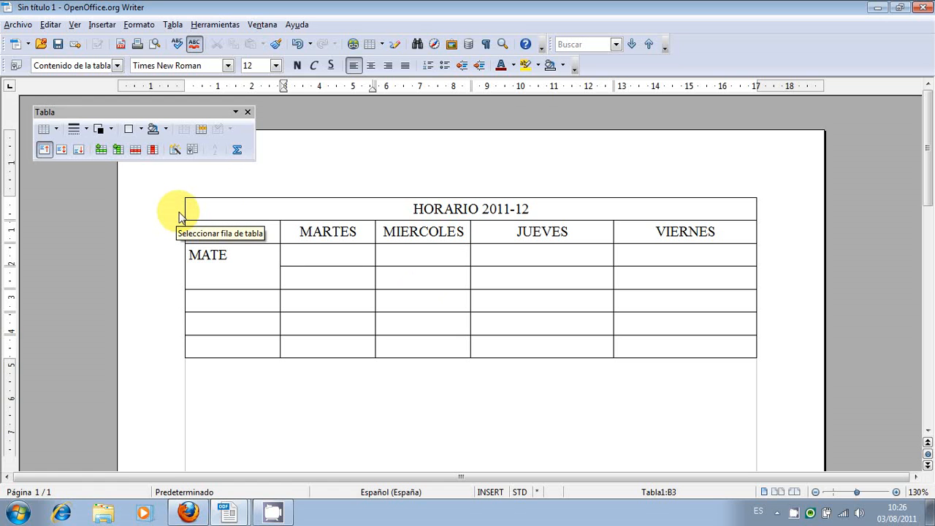
Try the Rojo AutoFormat style on the whole table and undo it.
left_click_drag(179, 212, 182, 342)
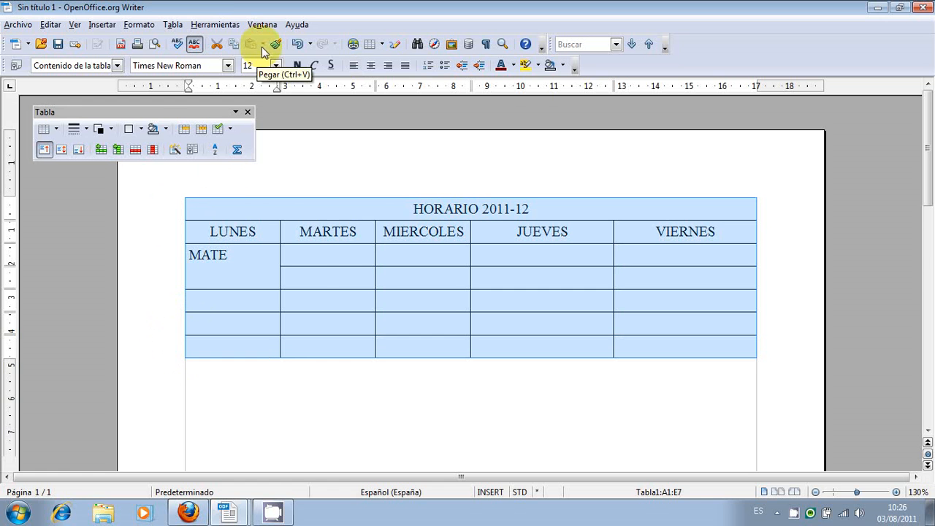
left_click(173, 24)
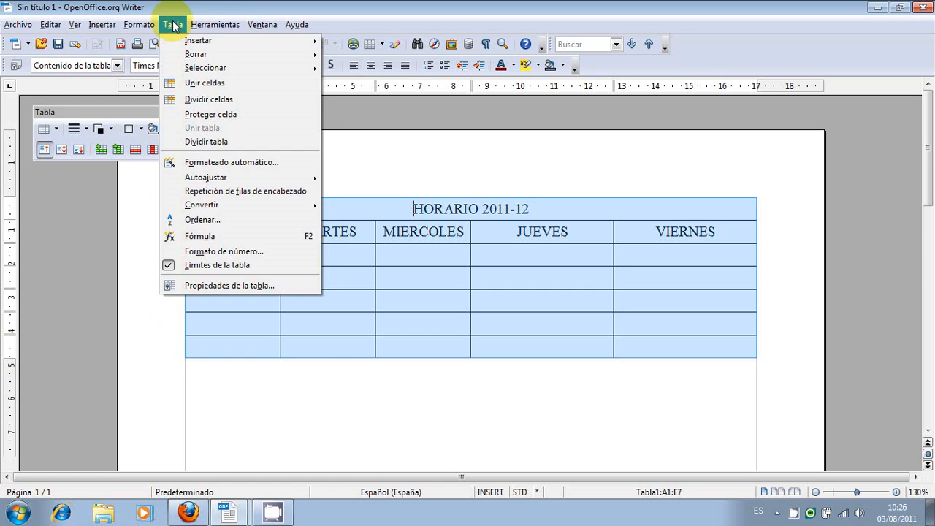
left_click(214, 163)
left_click(282, 237)
left_click(281, 226)
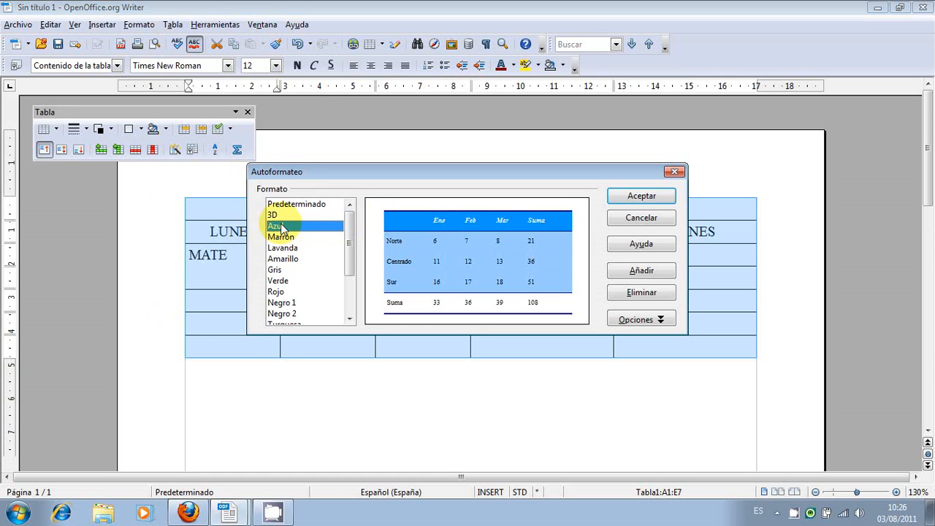
left_click(276, 214)
left_click(289, 259)
left_click(281, 291)
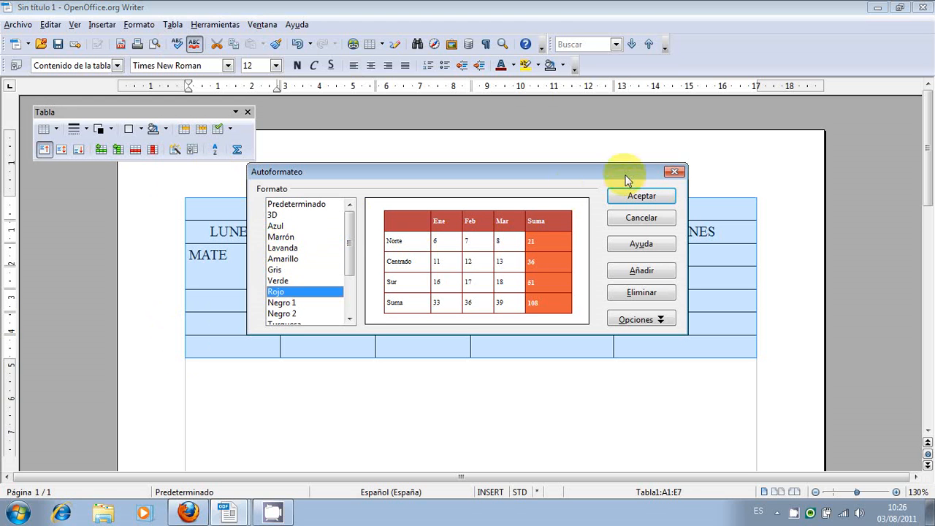
left_click(635, 194)
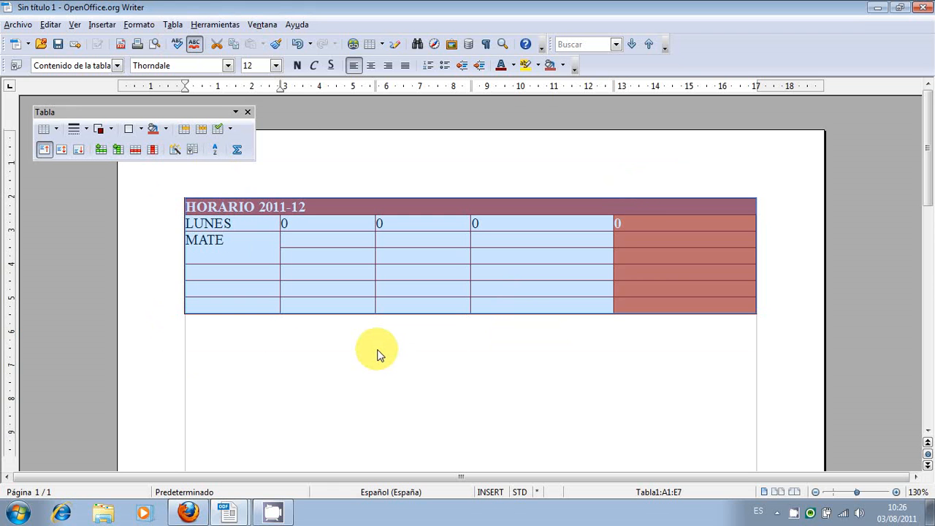
left_click(297, 44)
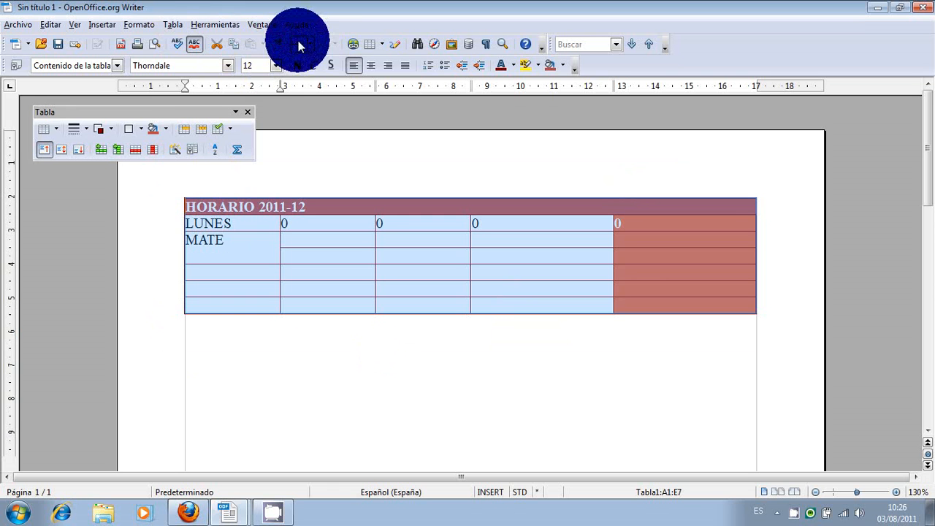
Look through the table's conversion, properties, border, background colour and vertical alignment options.
left_click(175, 25)
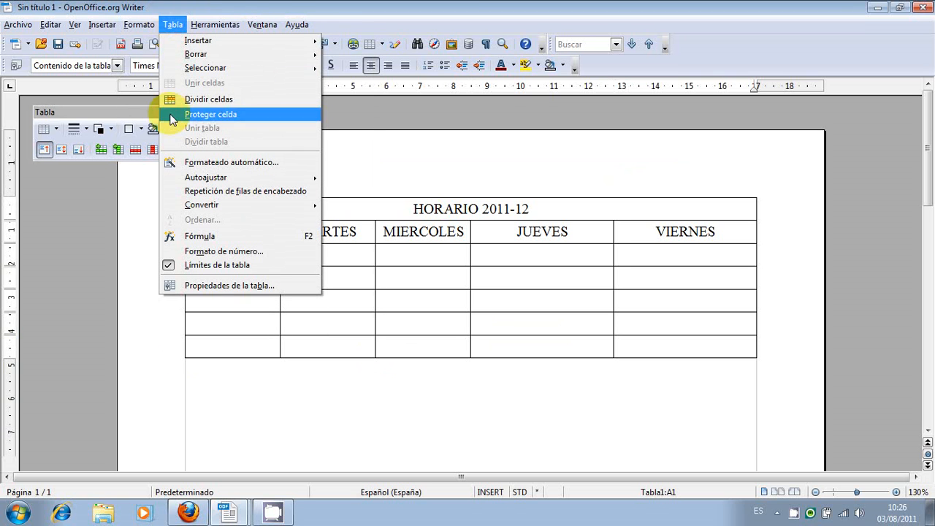
mouse_move(235, 211)
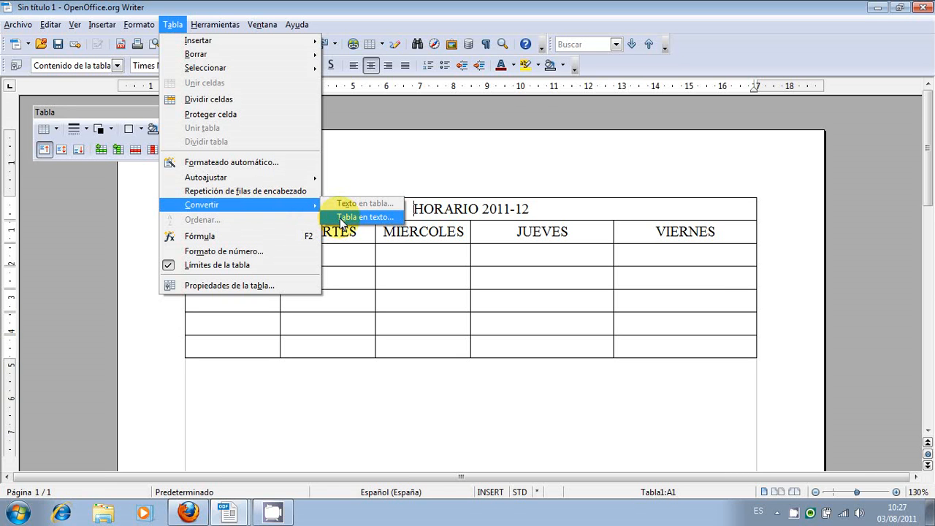
left_click(276, 287)
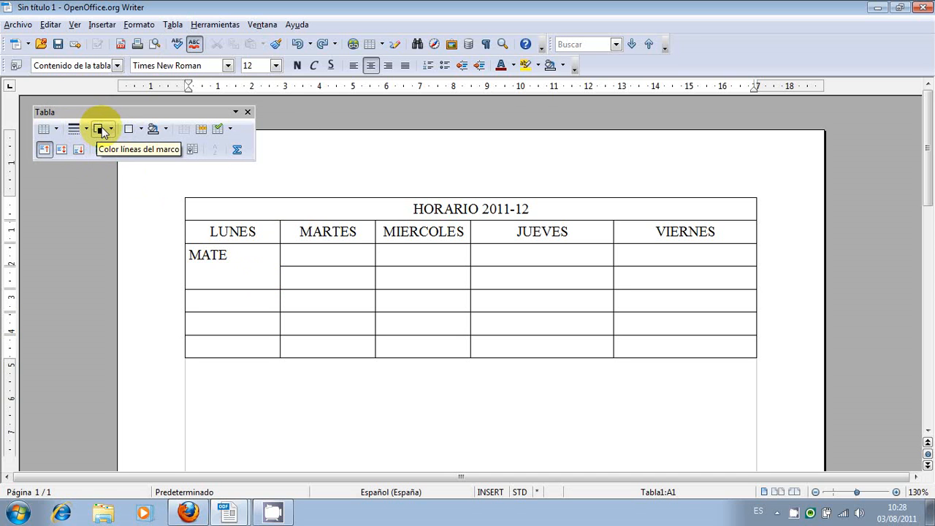
left_click(141, 130)
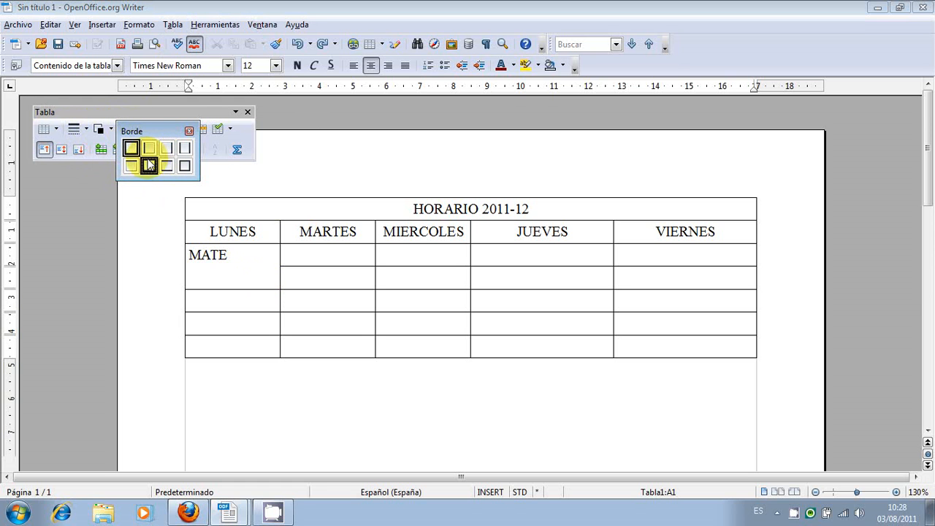
left_click(146, 207)
left_click(155, 130)
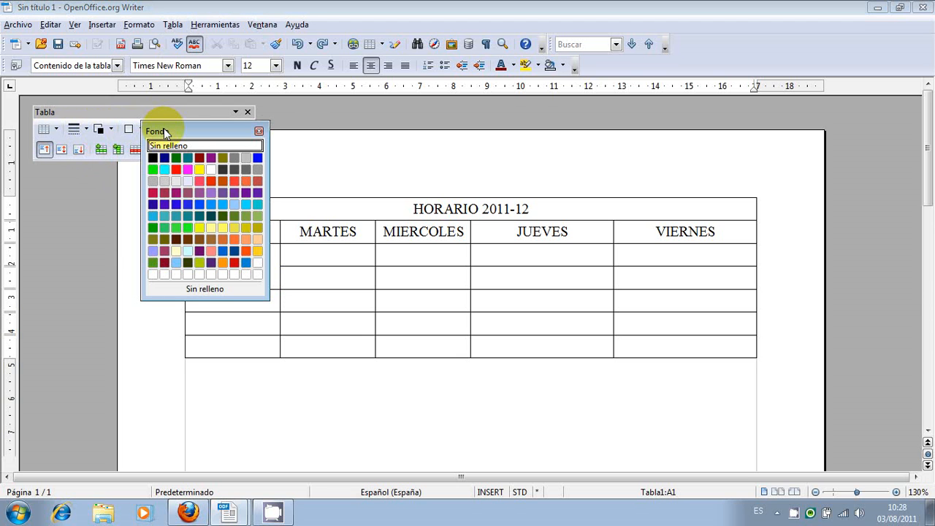
left_click(132, 314)
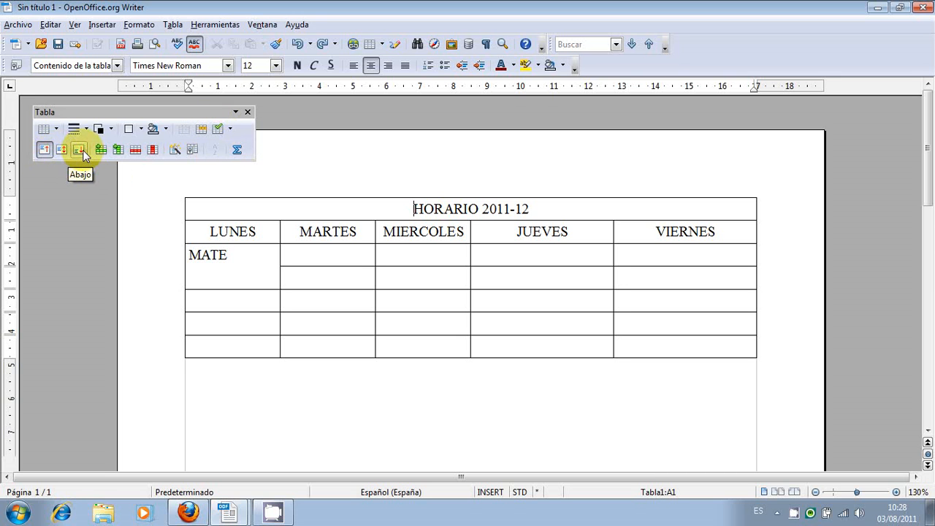
left_click(45, 151)
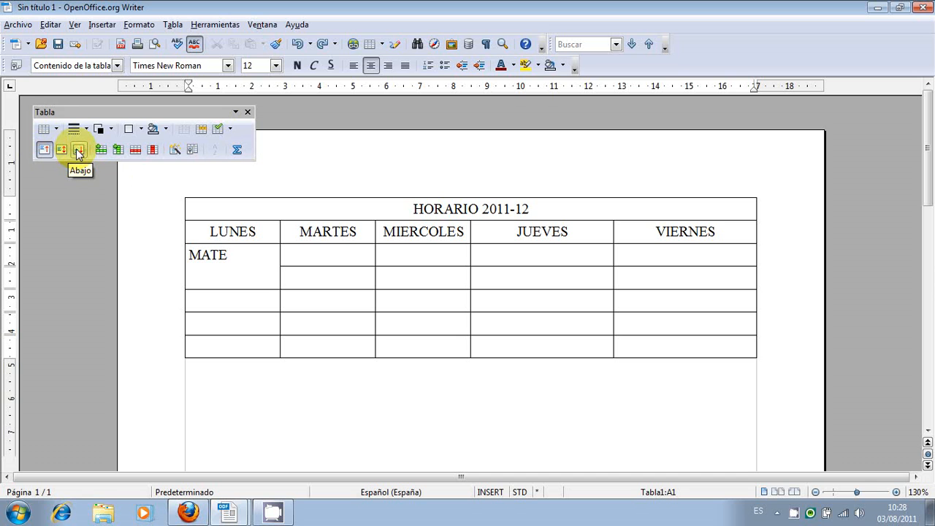